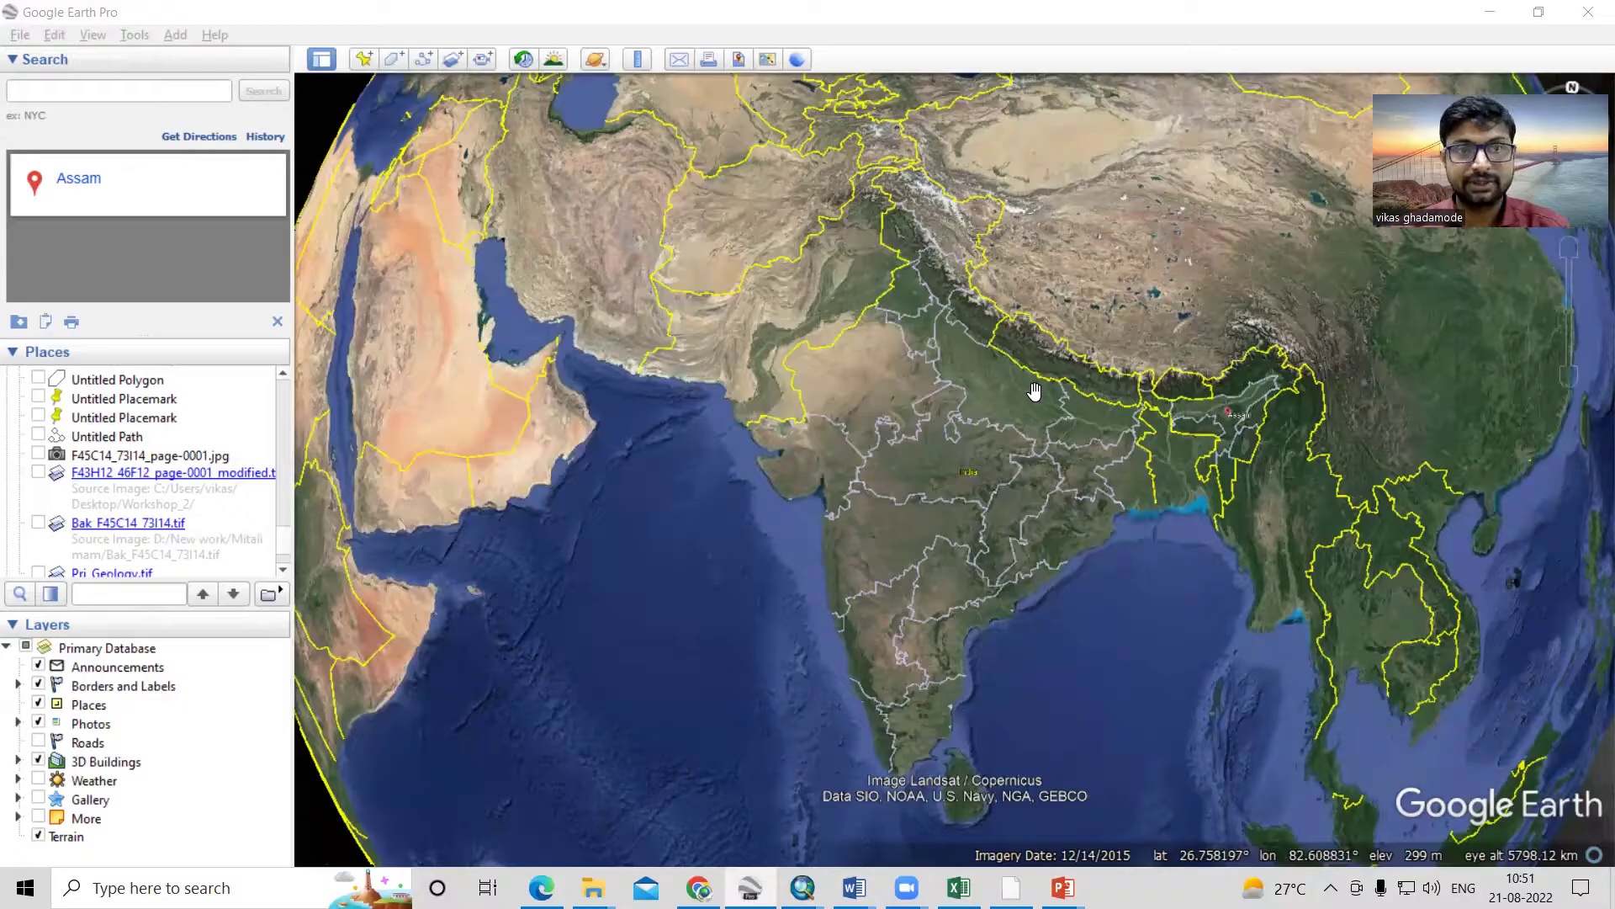
- Clear the previous Assam search result and search for Shyok River to fly to its location
left_click(111, 95)
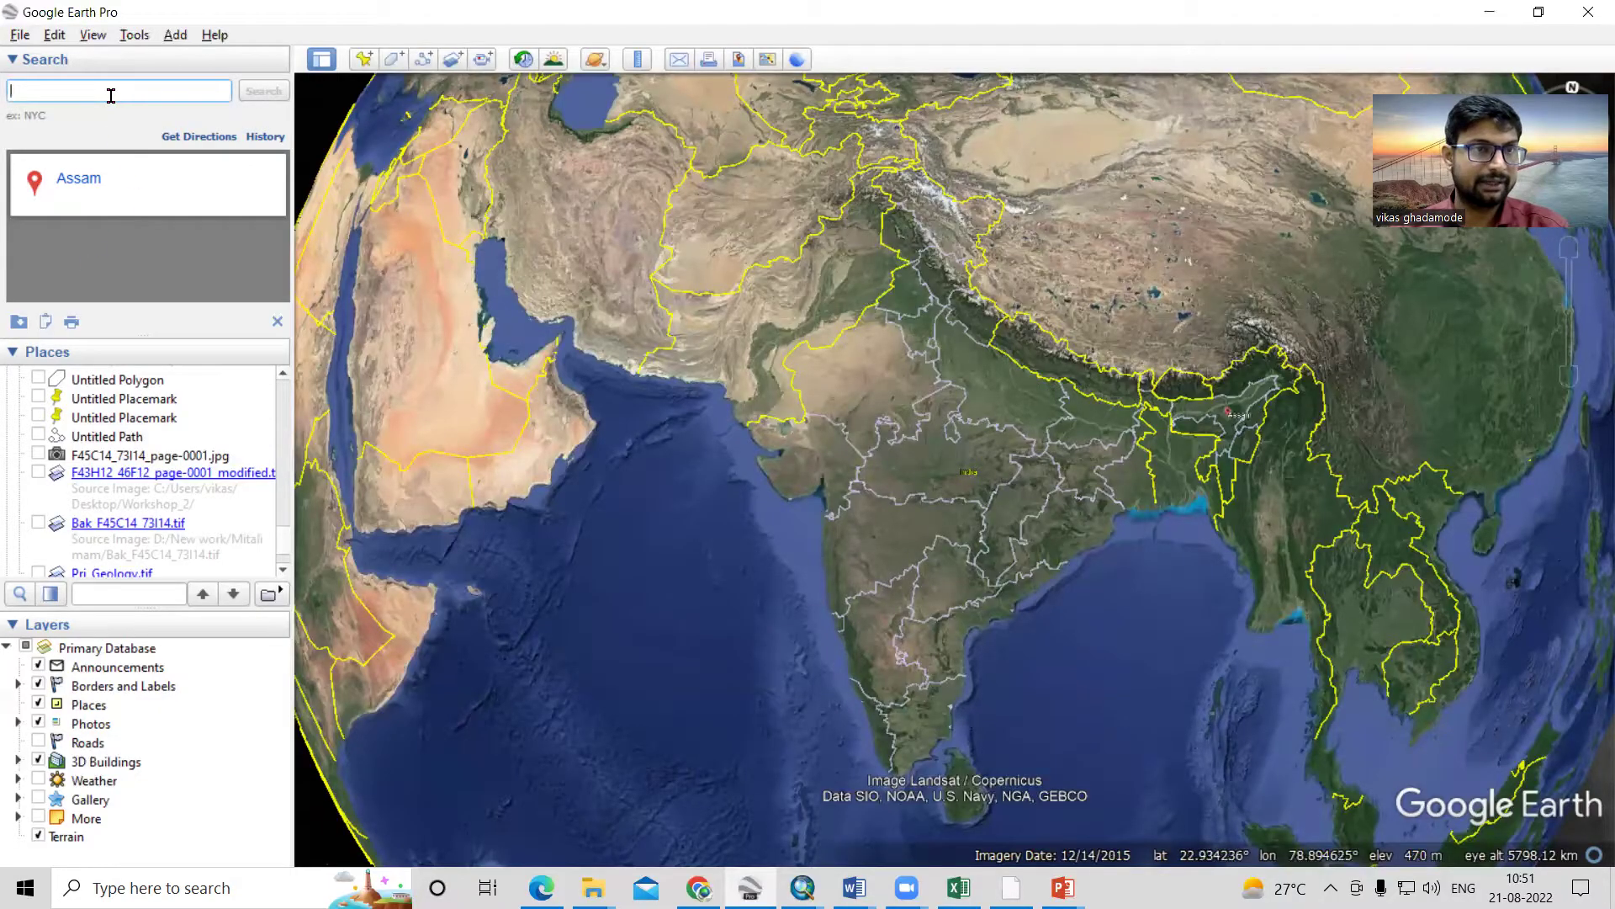
left_click(277, 322)
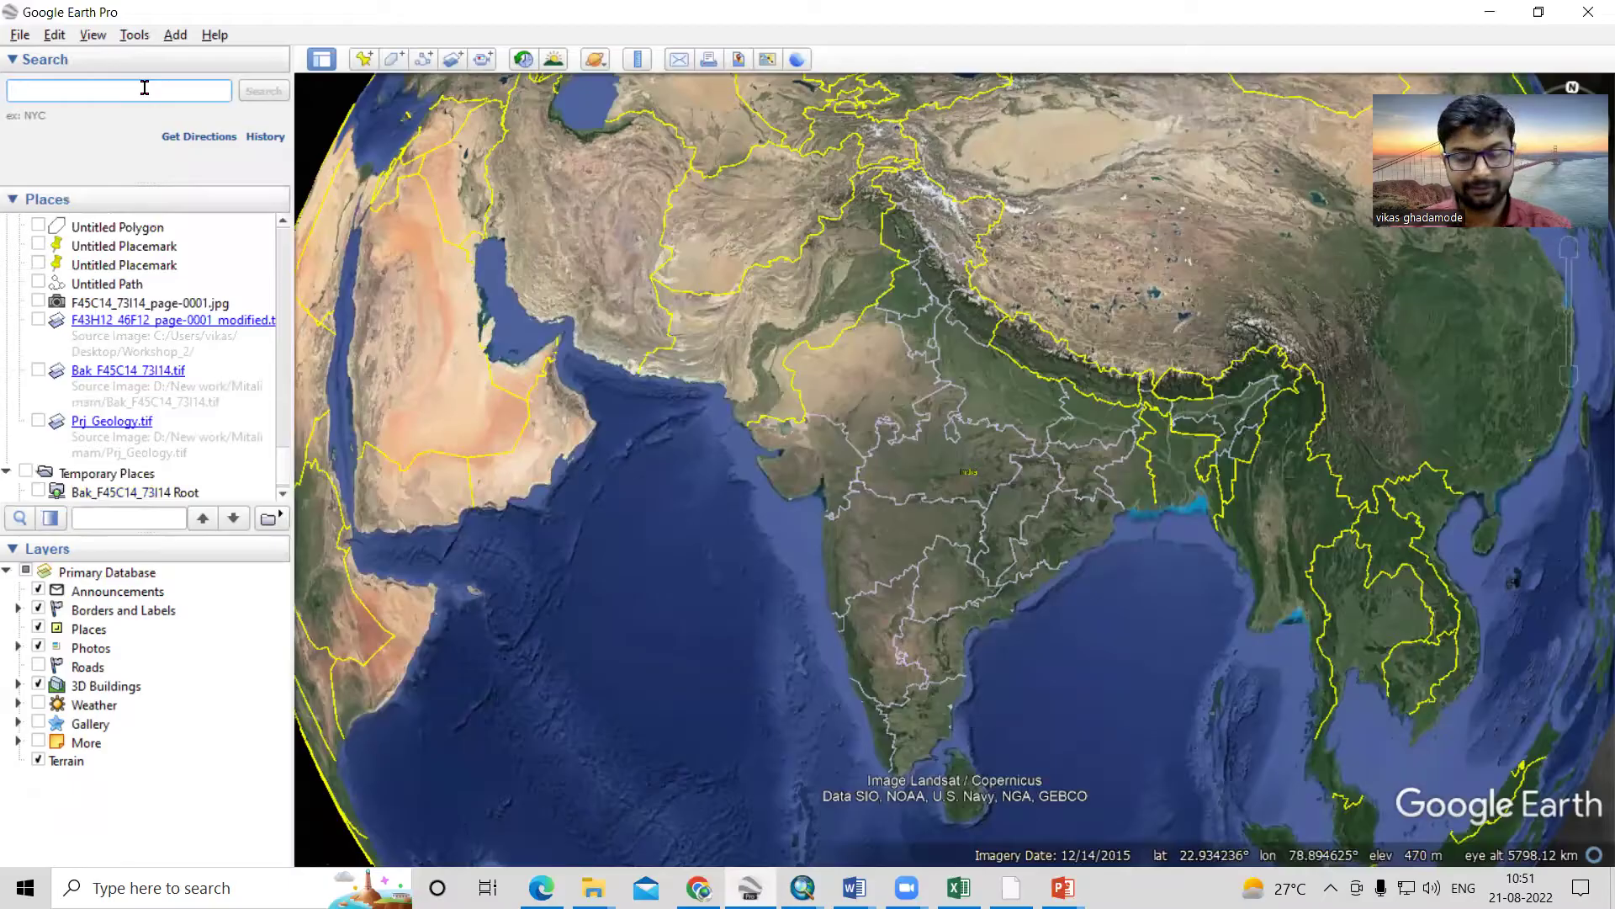
type("s")
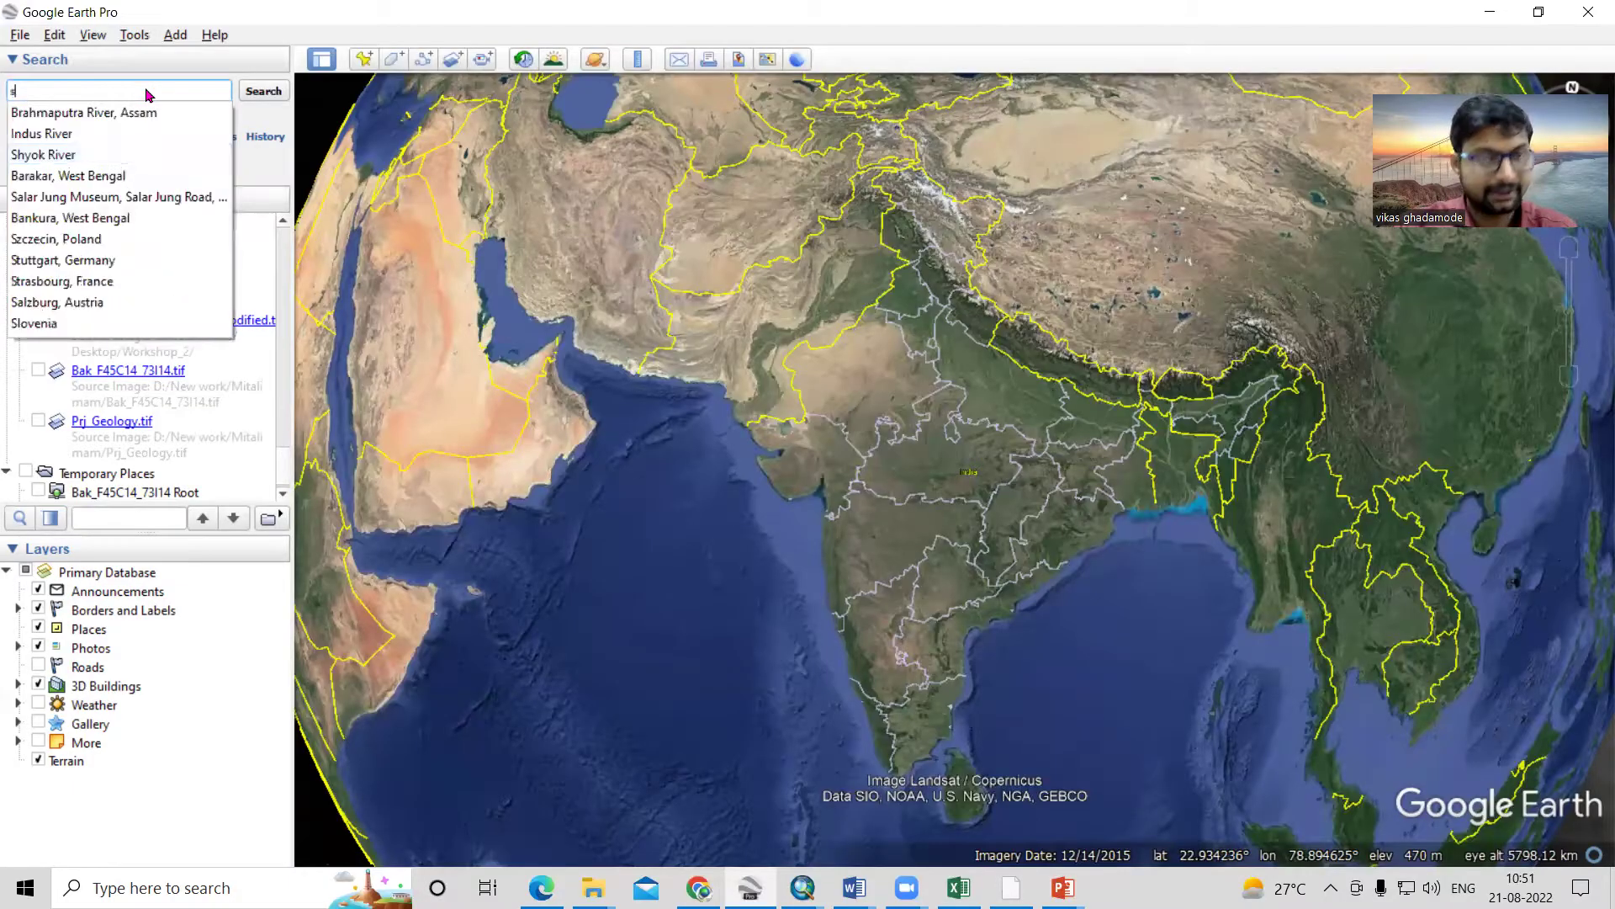
left_click(91, 154)
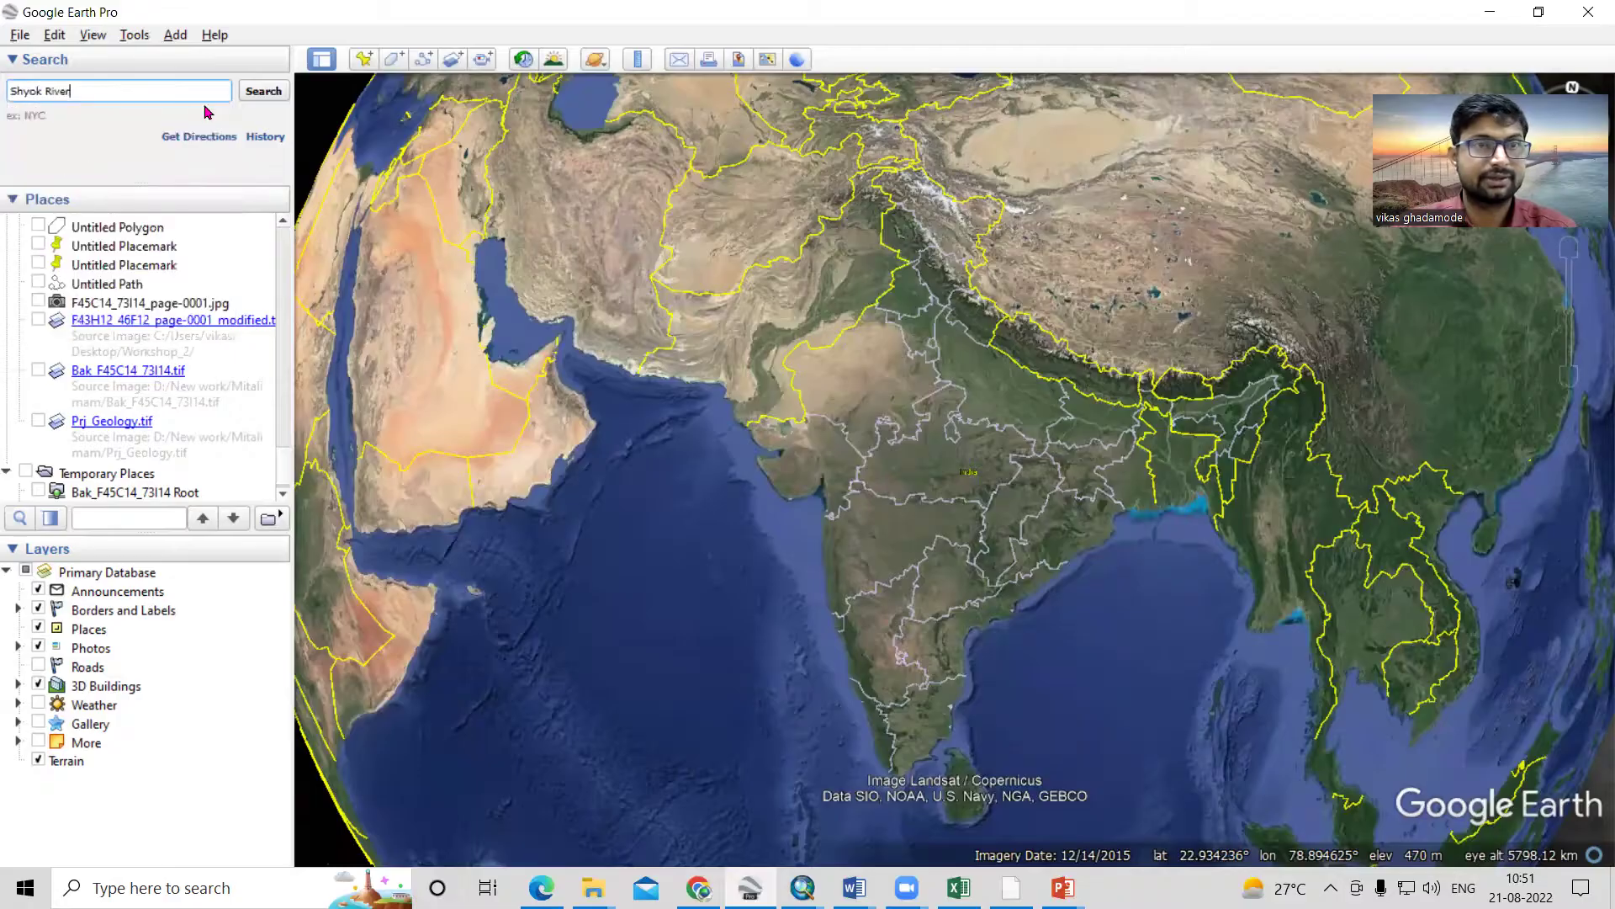
left_click(263, 98)
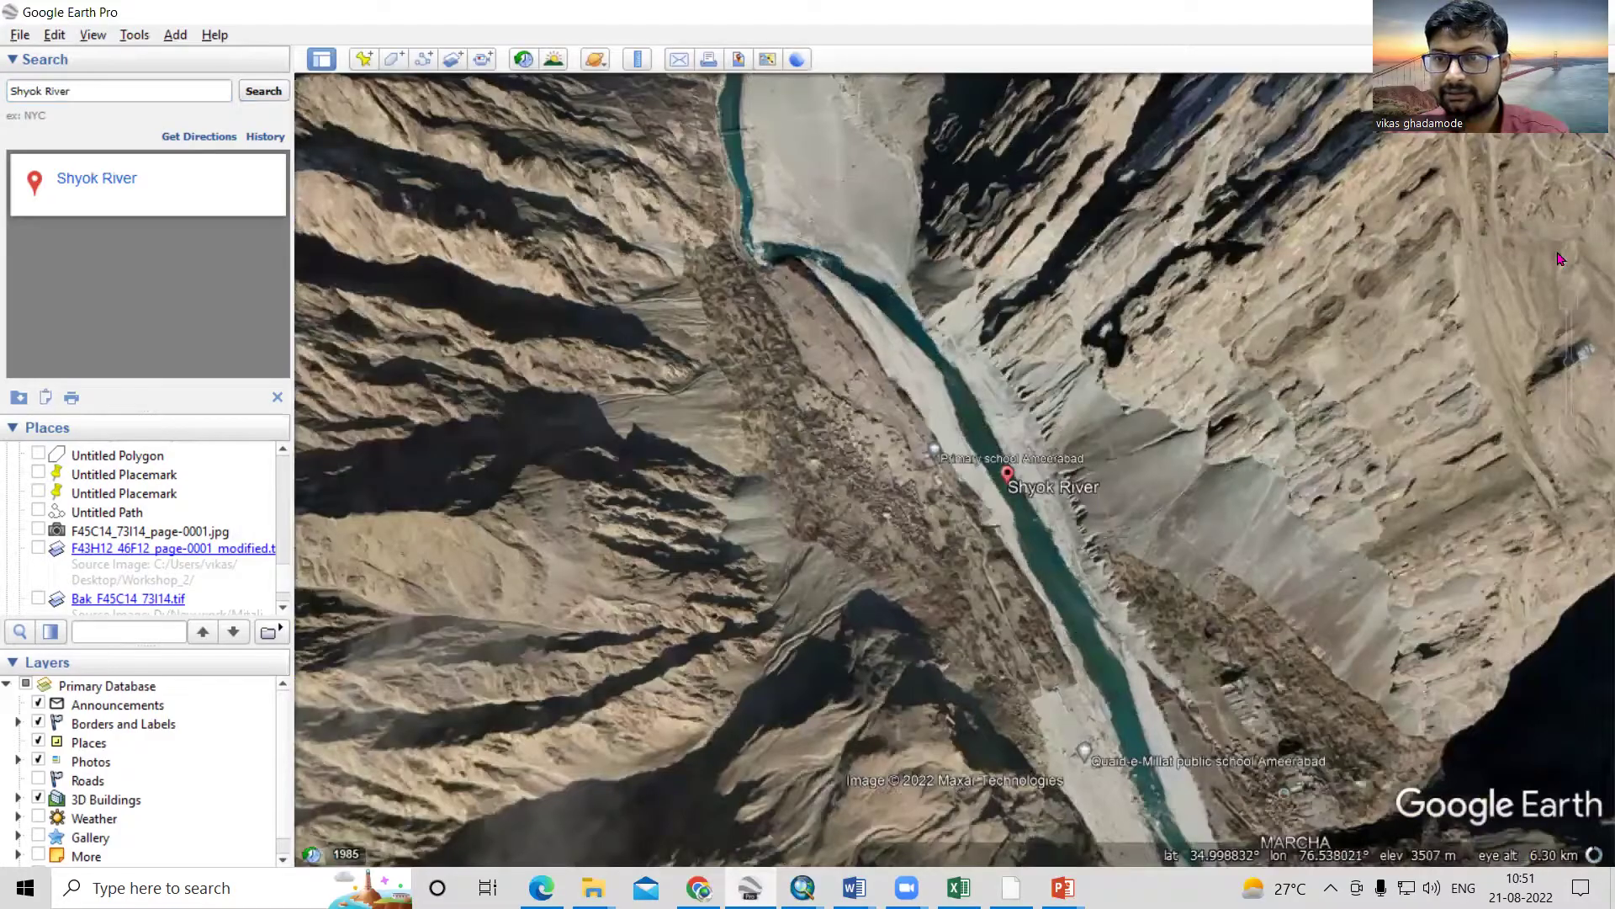
- Enter ground-level view beside the Shyok River, look around at the valley slopes, and exit ground-level view
left_click_drag(1570, 259, 1003, 496)
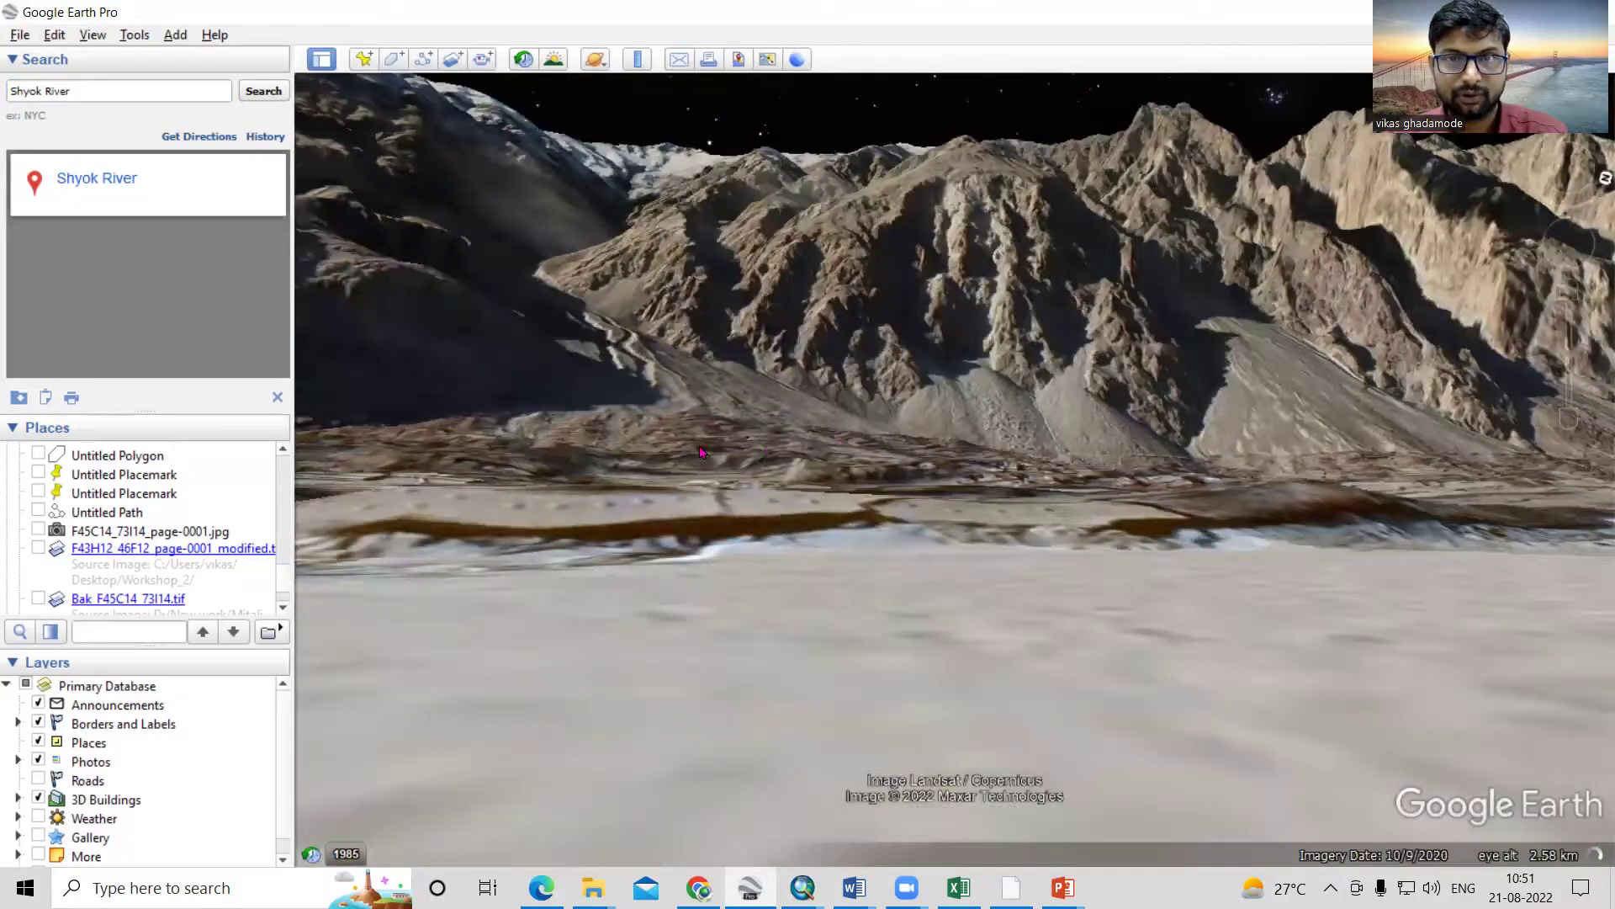
left_click_drag(457, 451, 1025, 439)
left_click_drag(523, 467, 1018, 467)
left_click_drag(647, 461, 1162, 483)
left_click_drag(782, 612, 826, 698)
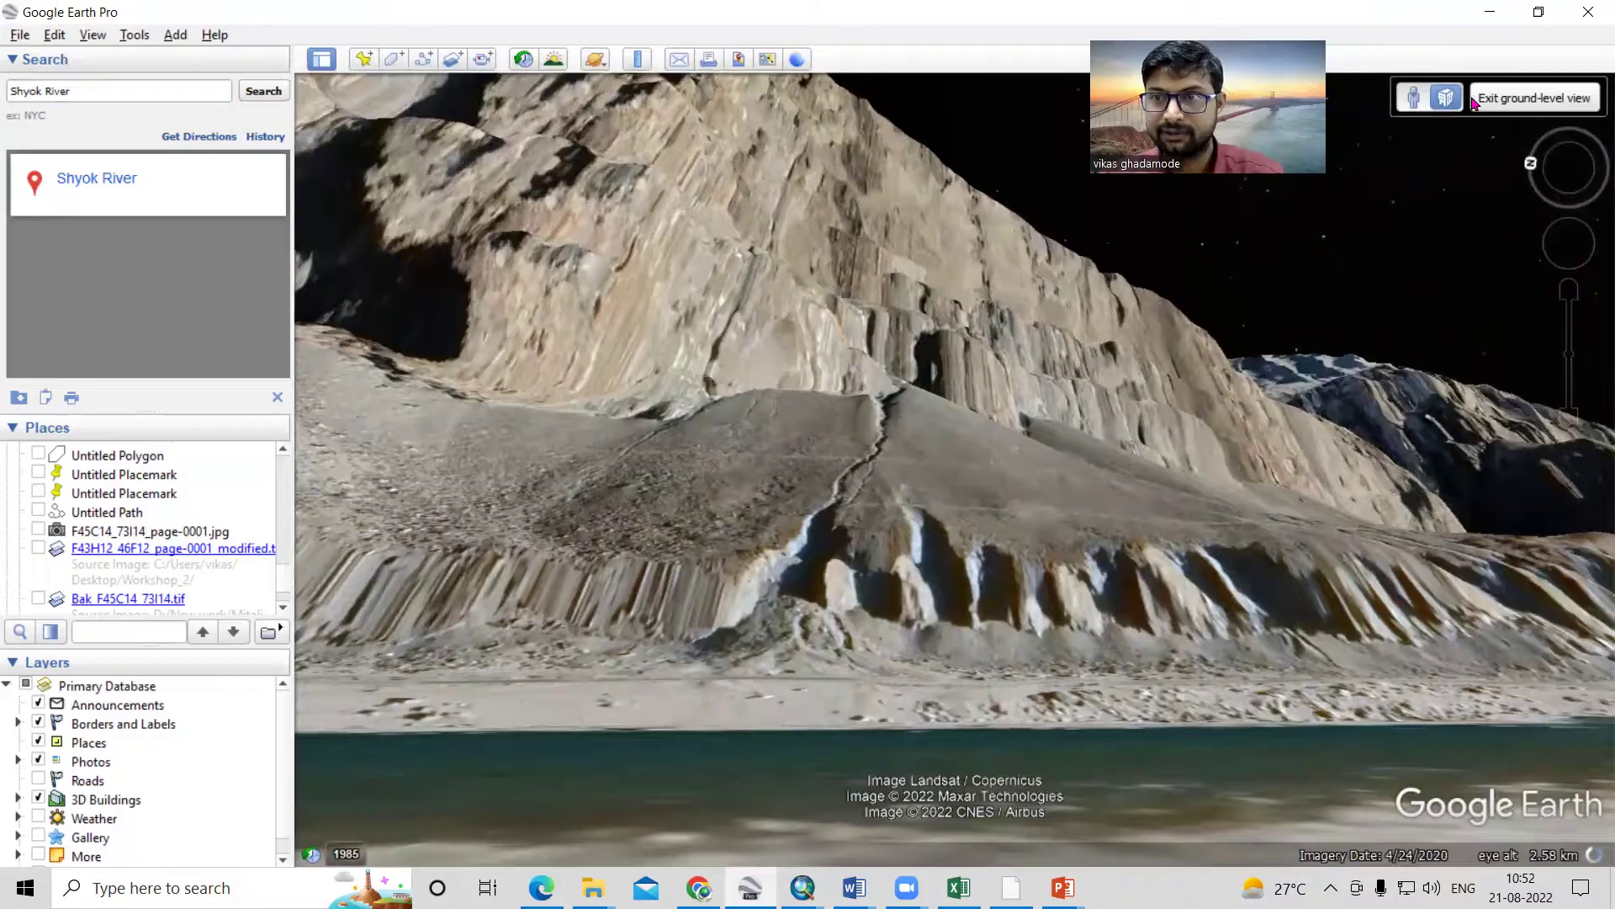
left_click(1530, 98)
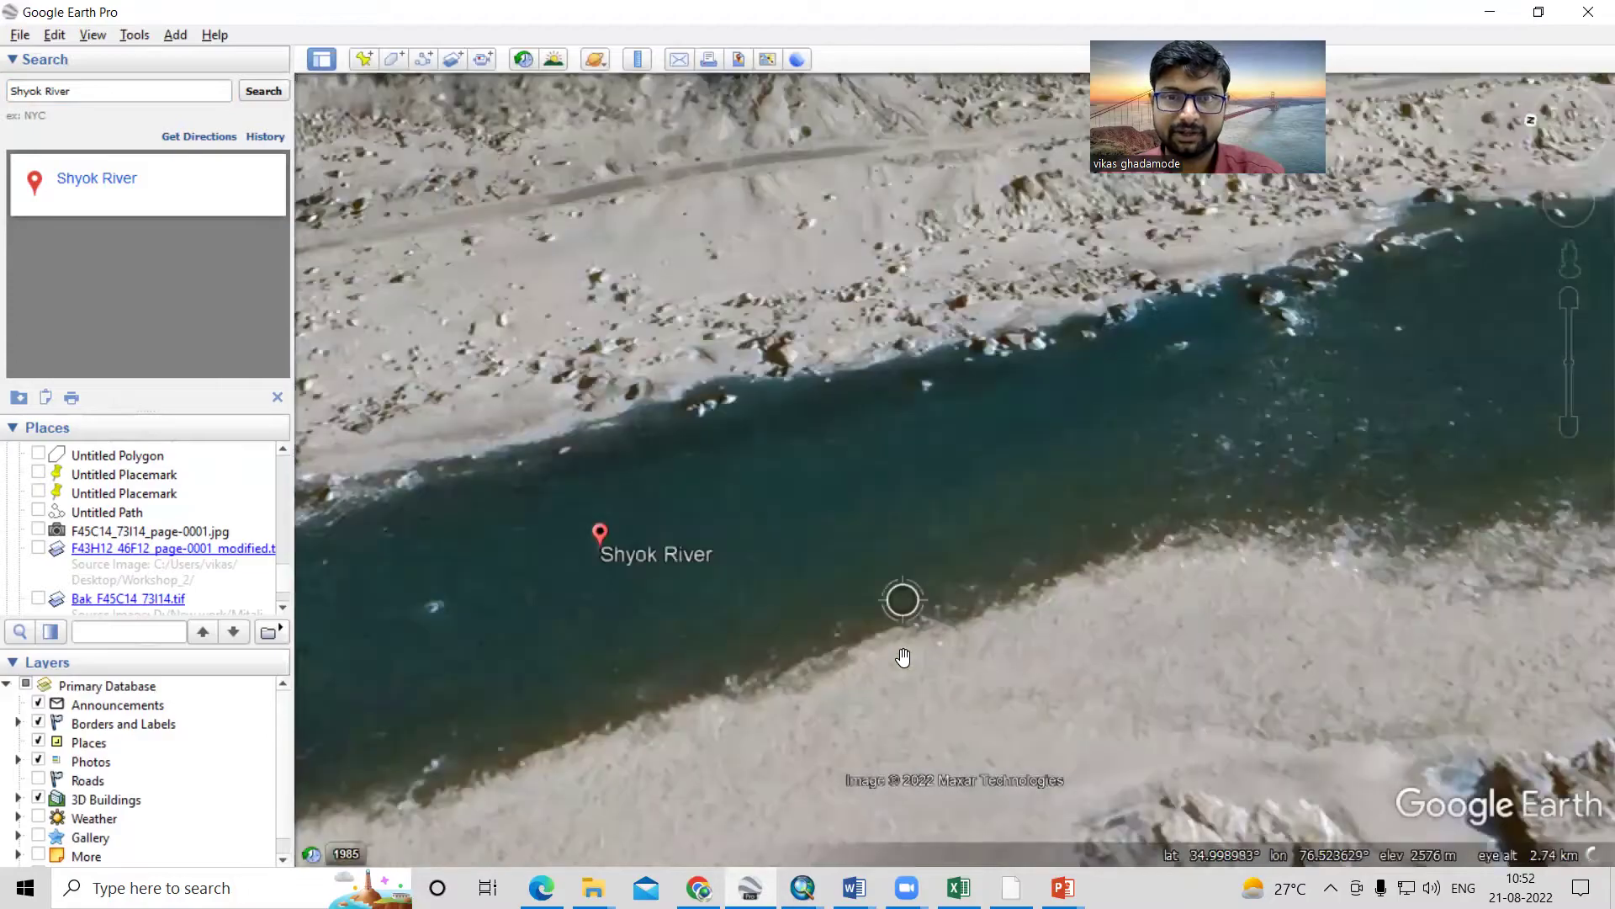
- Draw a new path about 15.4 km long from the snowy ridge across the river near partook to the opposite slopes
scroll(903, 657, "down", 3)
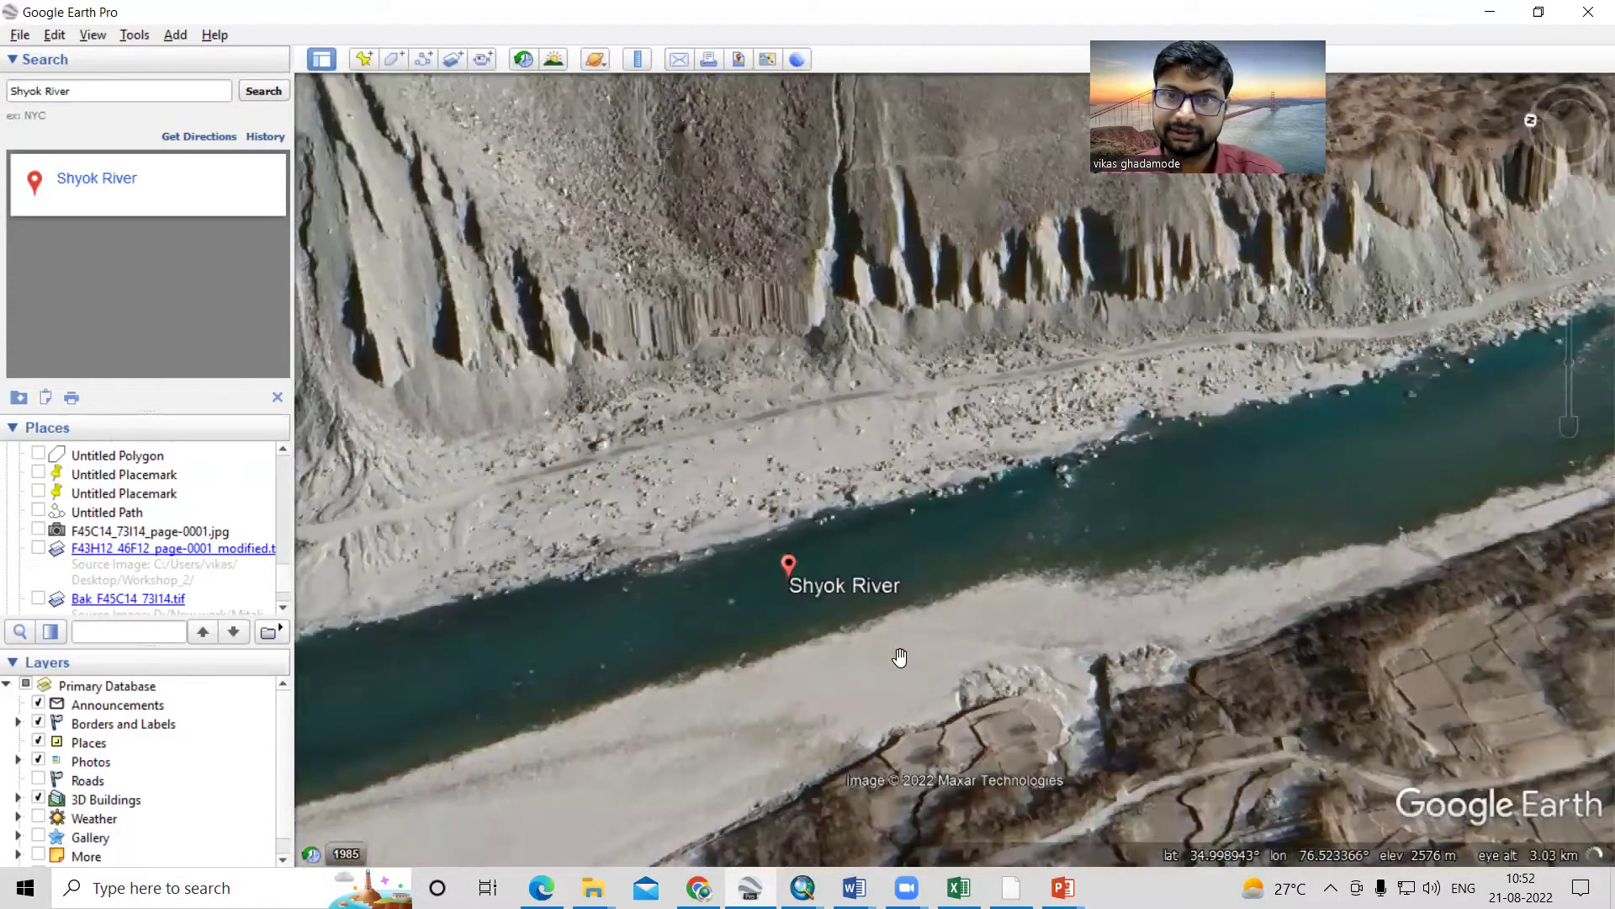
scroll(899, 657, "down", 3)
scroll(900, 657, "down", 4)
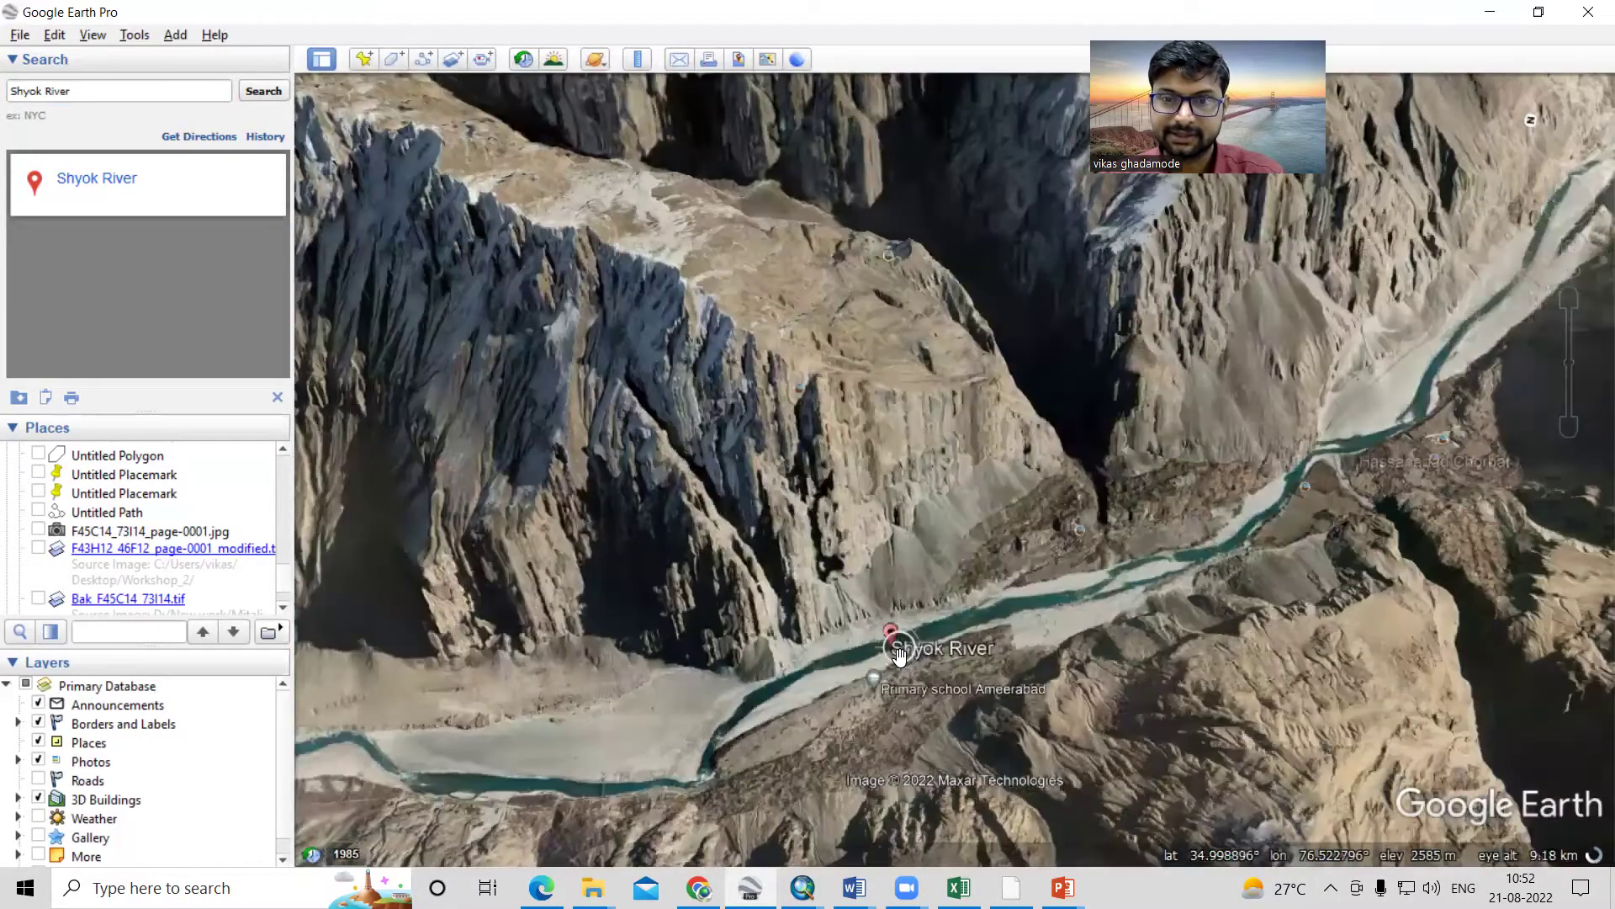
left_click_drag(875, 804, 875, 842)
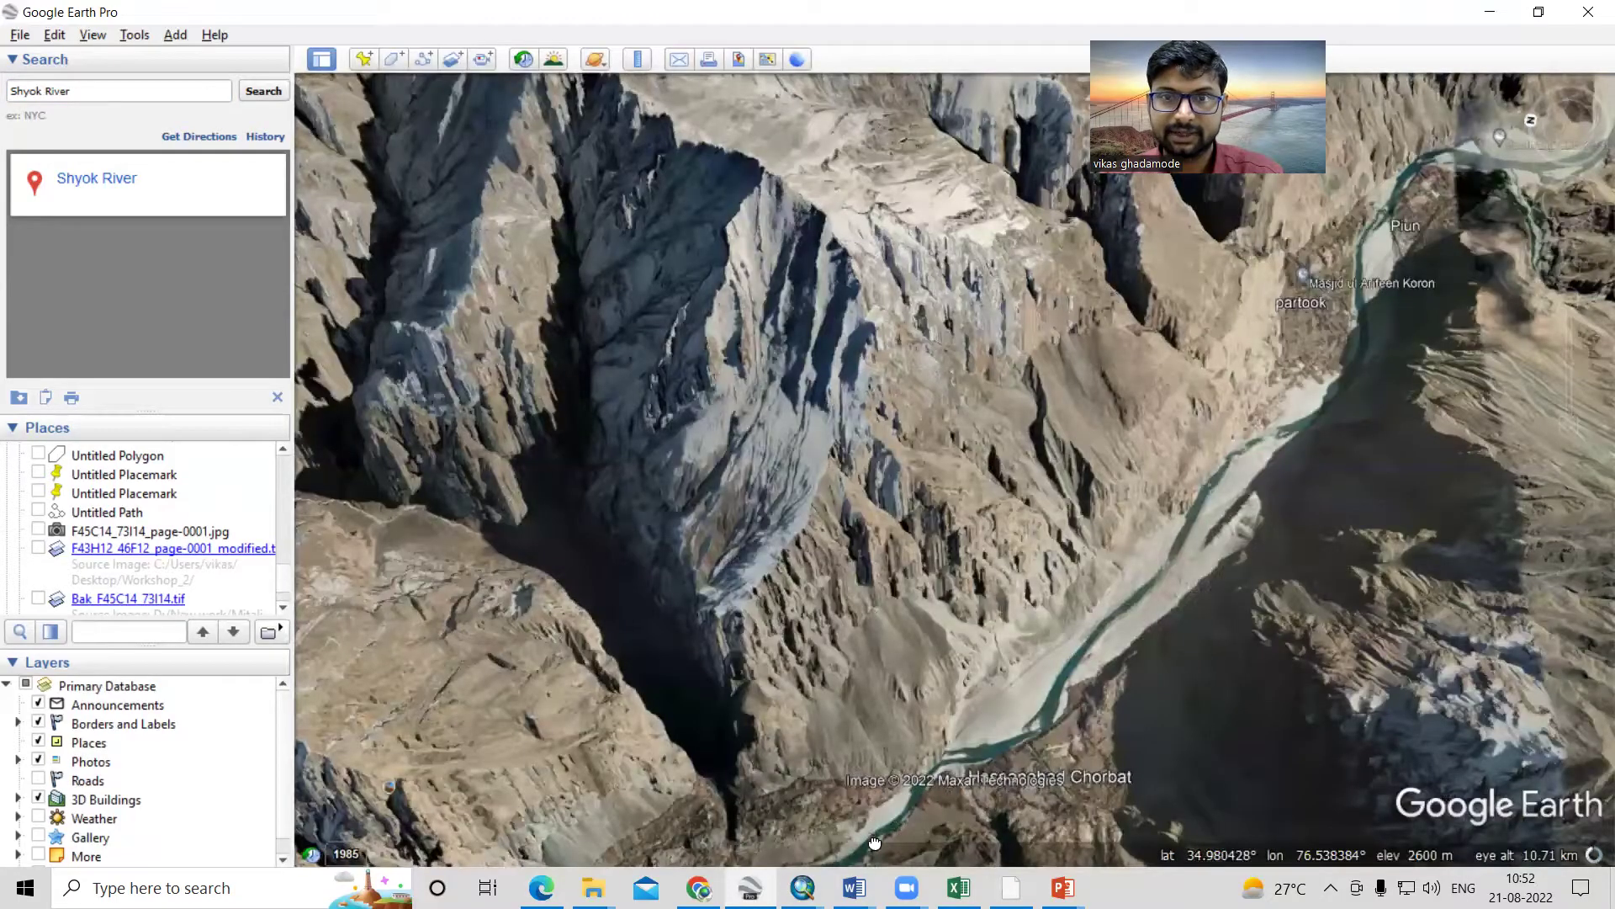
scroll(859, 612, "down", 1)
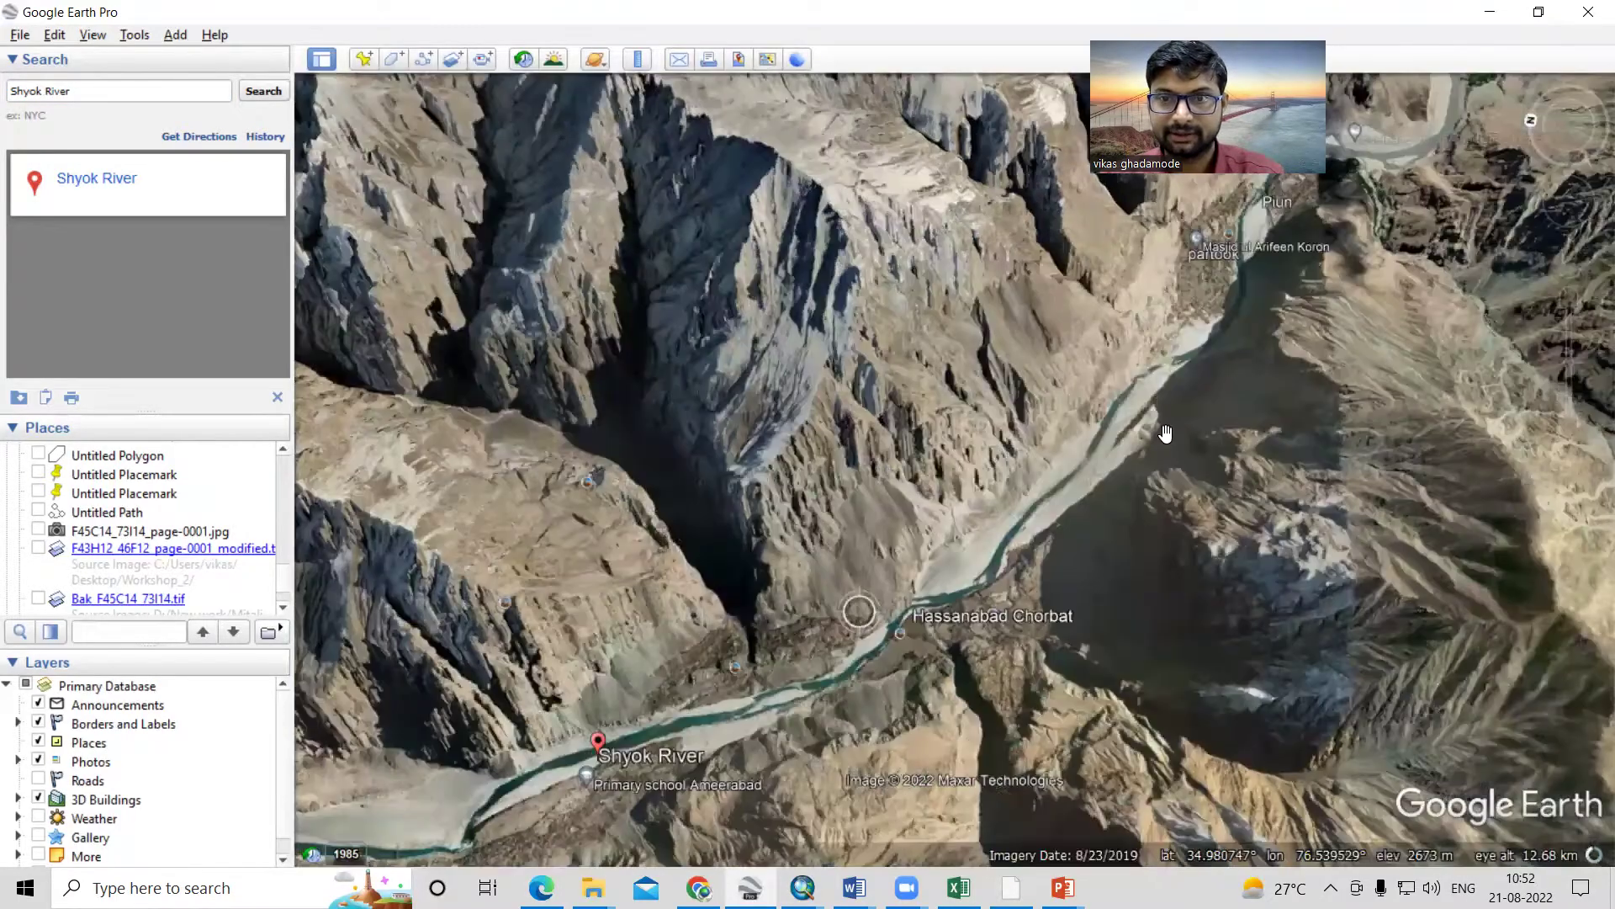
scroll(1040, 599, "down", 2)
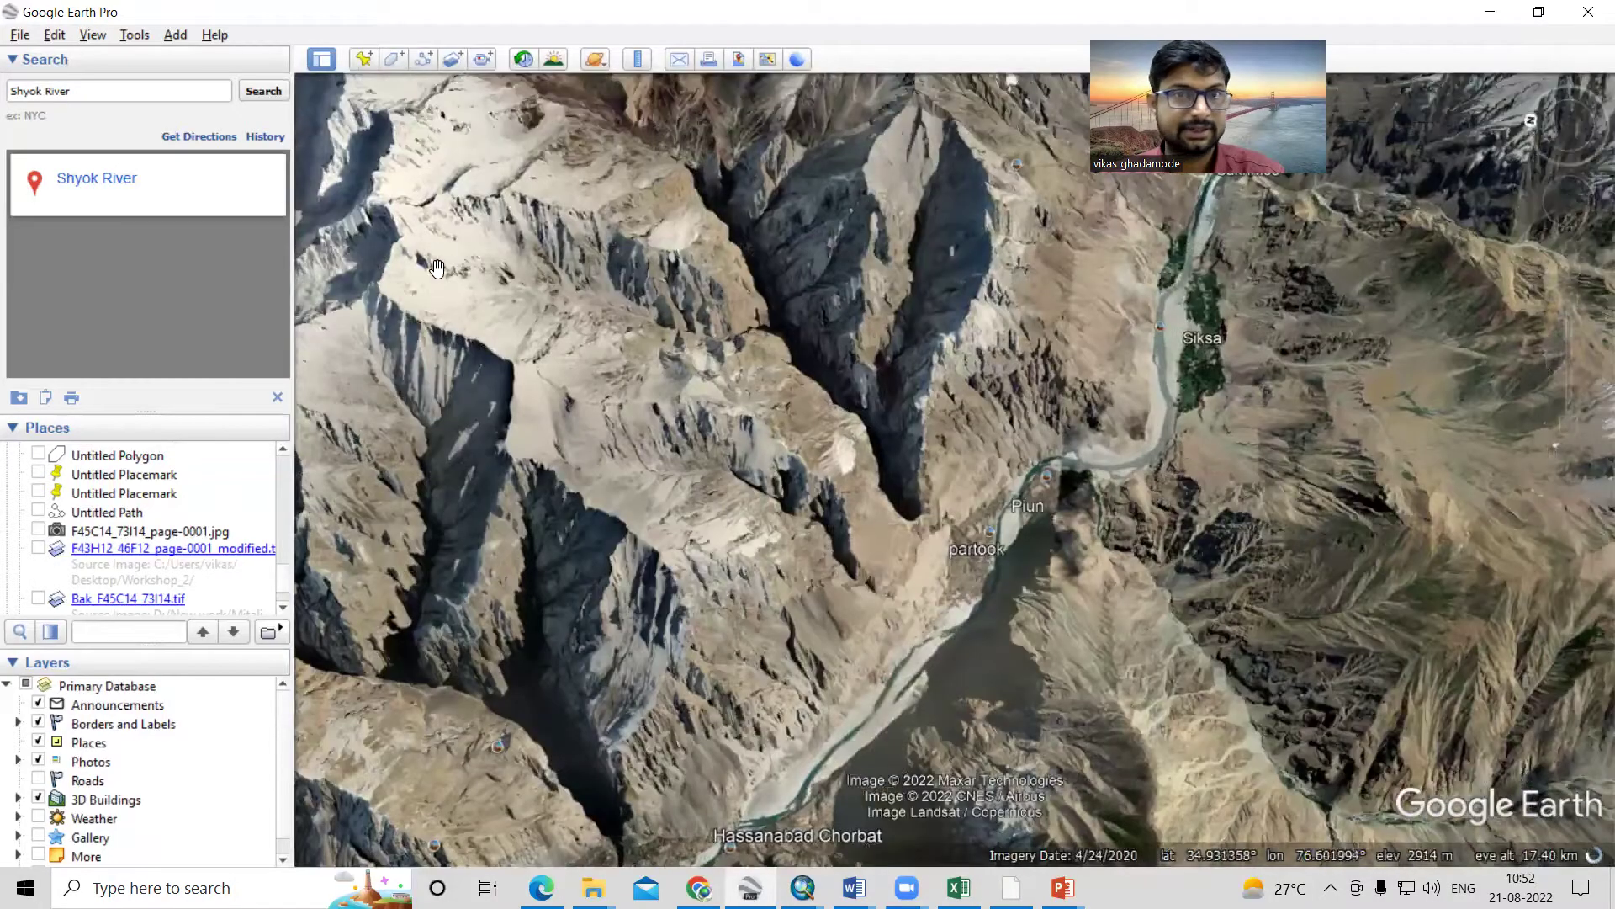
left_click(425, 60)
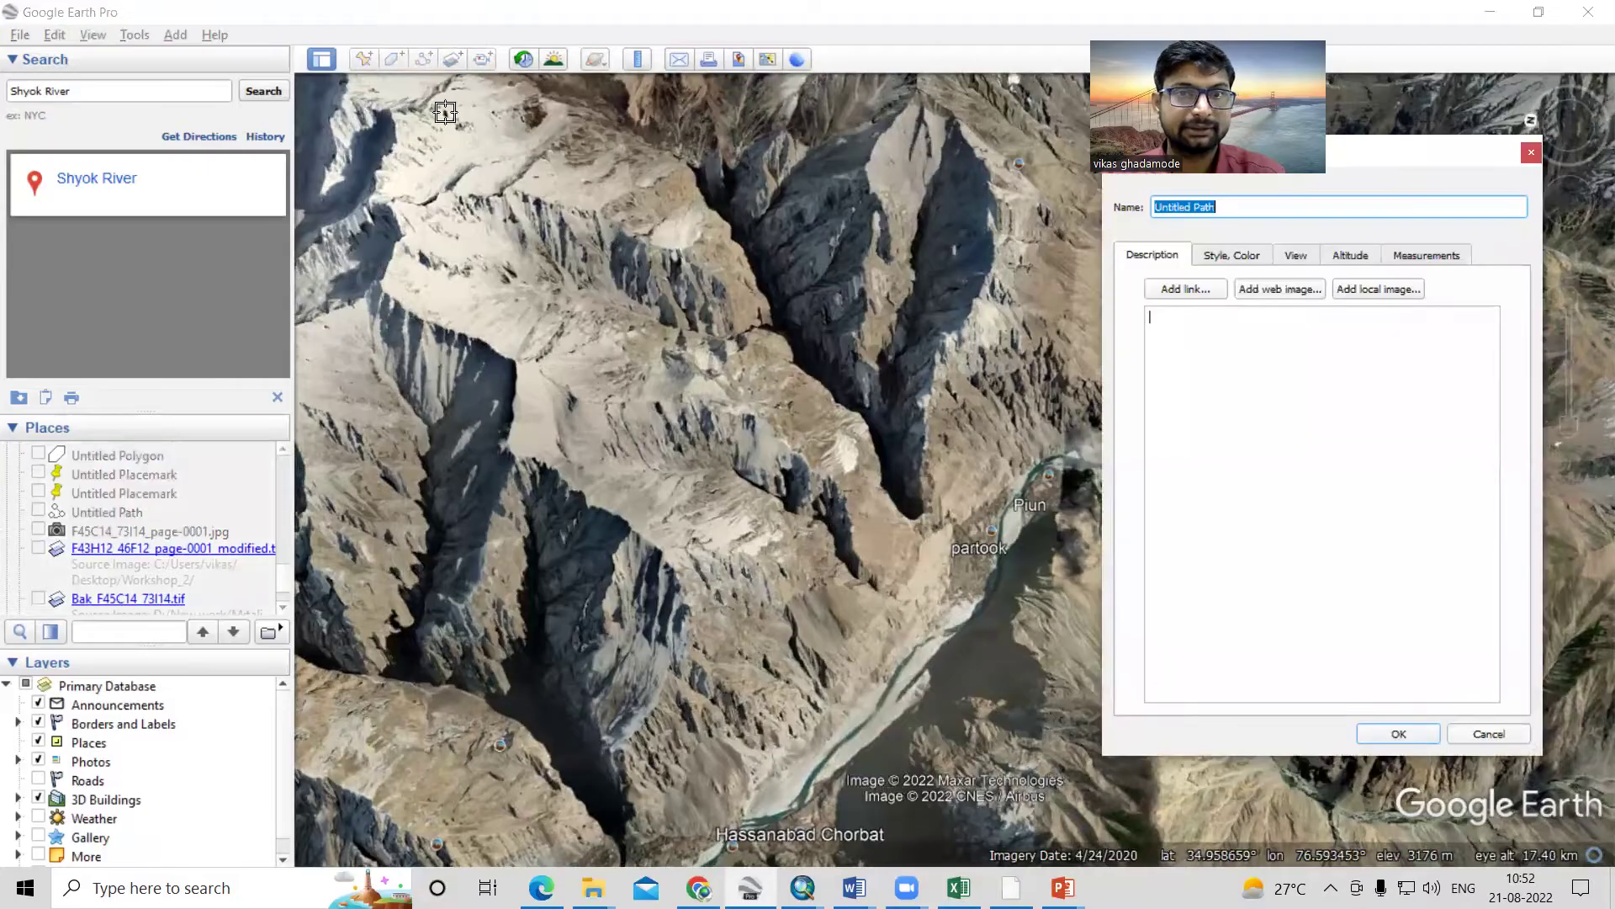
left_click_drag(1449, 166, 1524, 176)
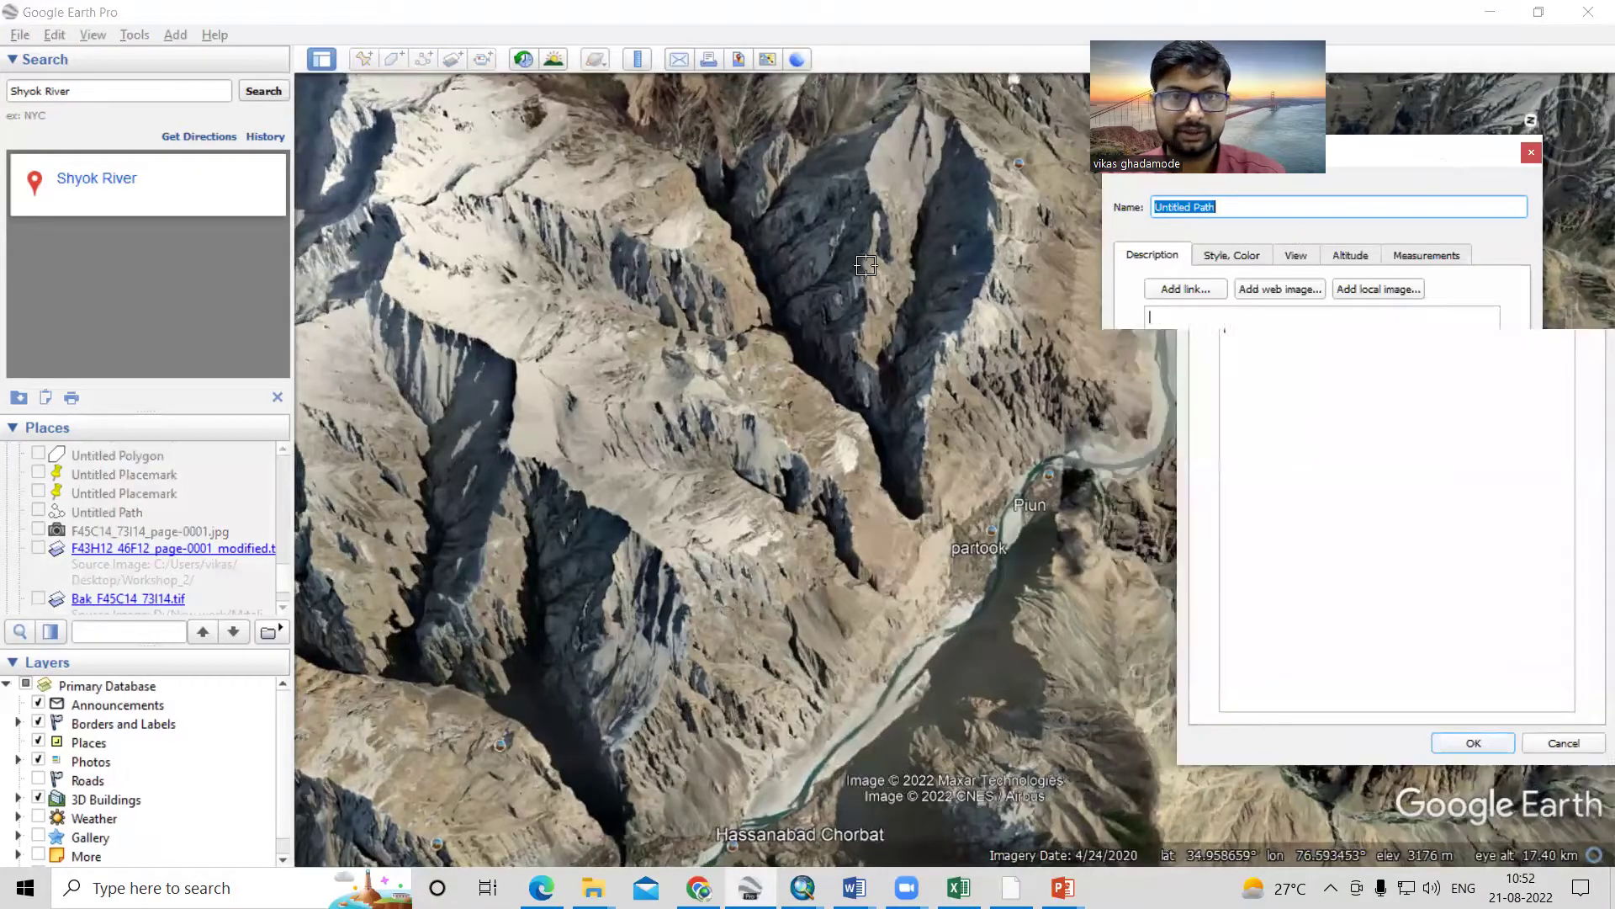
left_click(509, 155)
left_click(568, 222)
left_click(667, 322)
left_click(746, 411)
left_click(846, 496)
left_click(900, 561)
left_click(968, 614)
left_click(1037, 650)
left_click(1101, 695)
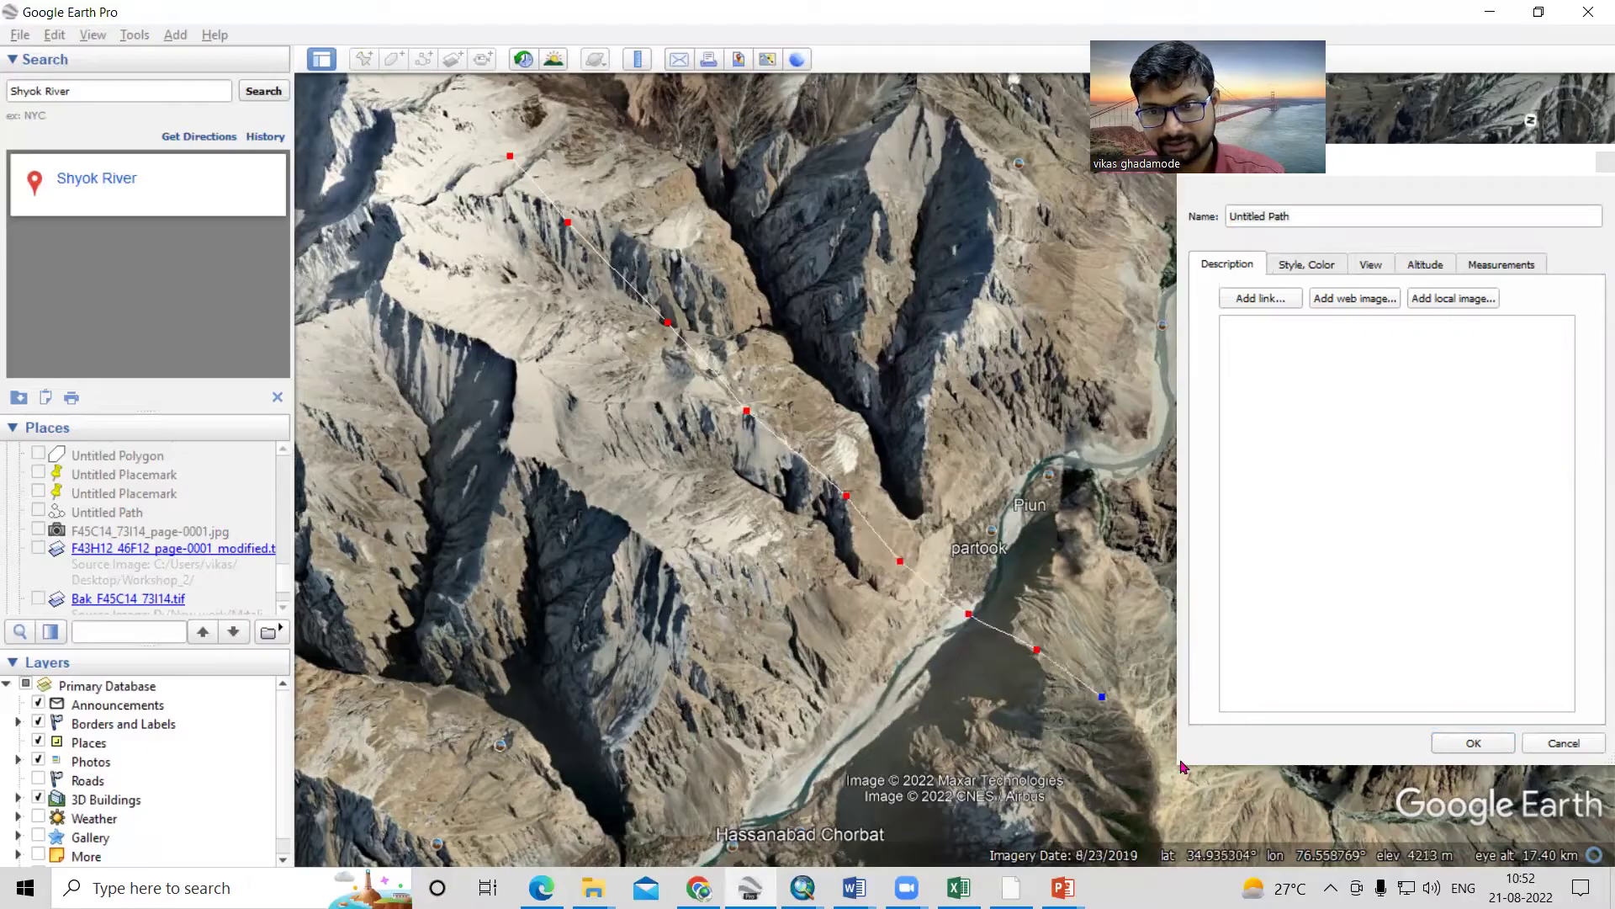
left_click(1428, 159)
left_click_drag(1428, 159, 1433, 40)
left_click(1209, 772)
left_click(1315, 834)
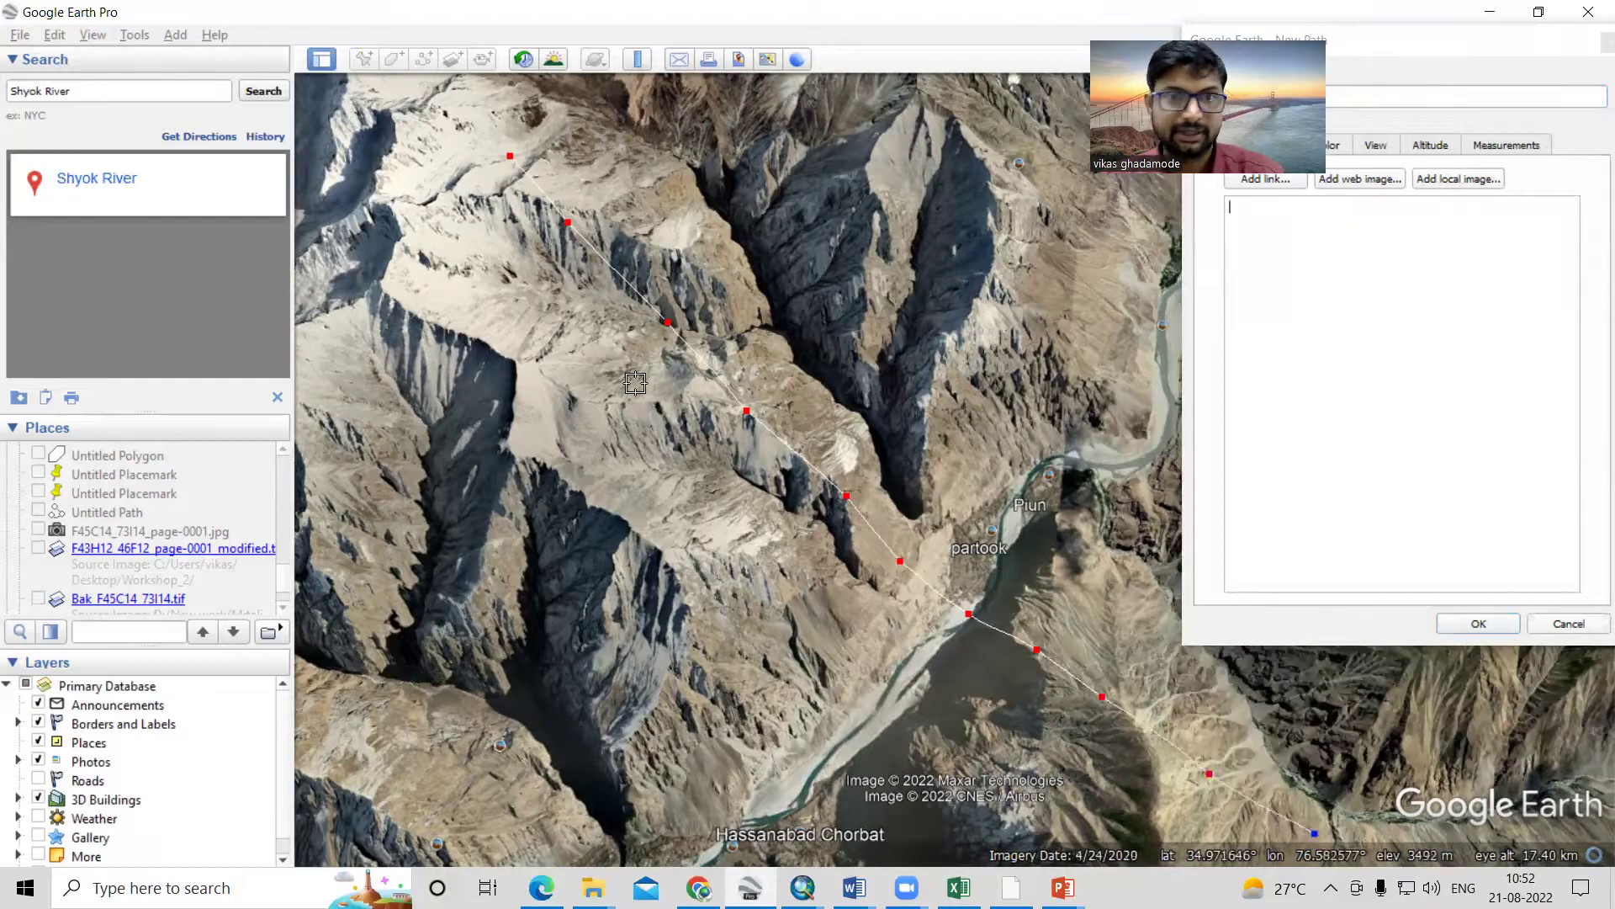
- Set the new path's line color to red (#ff0000) and save the path
left_click(1386, 321)
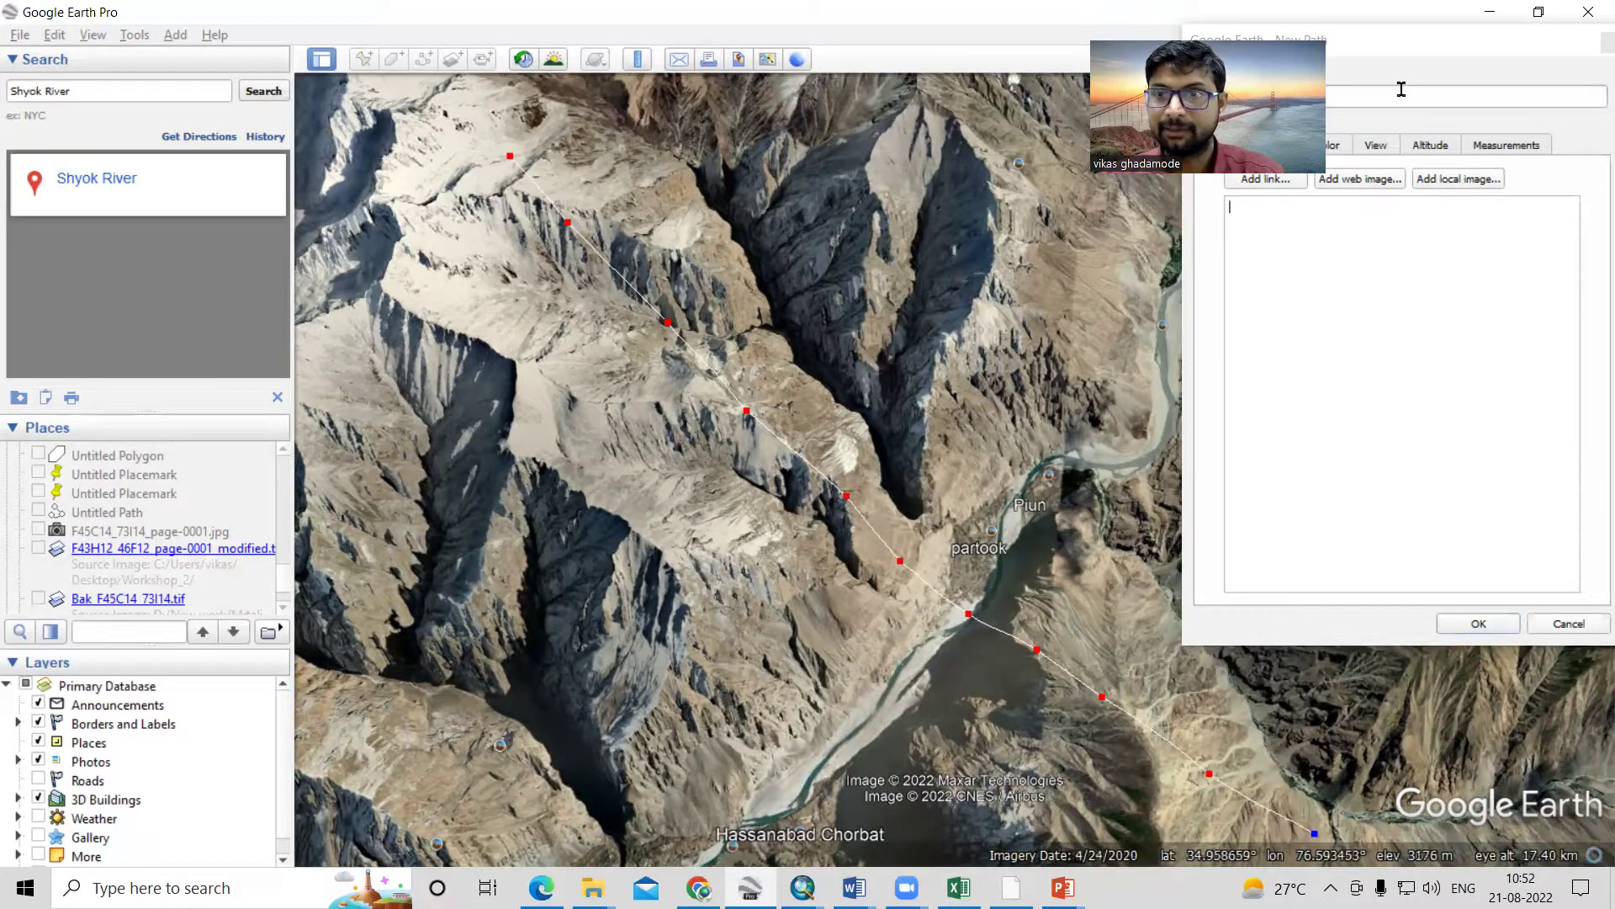
left_click(1405, 49)
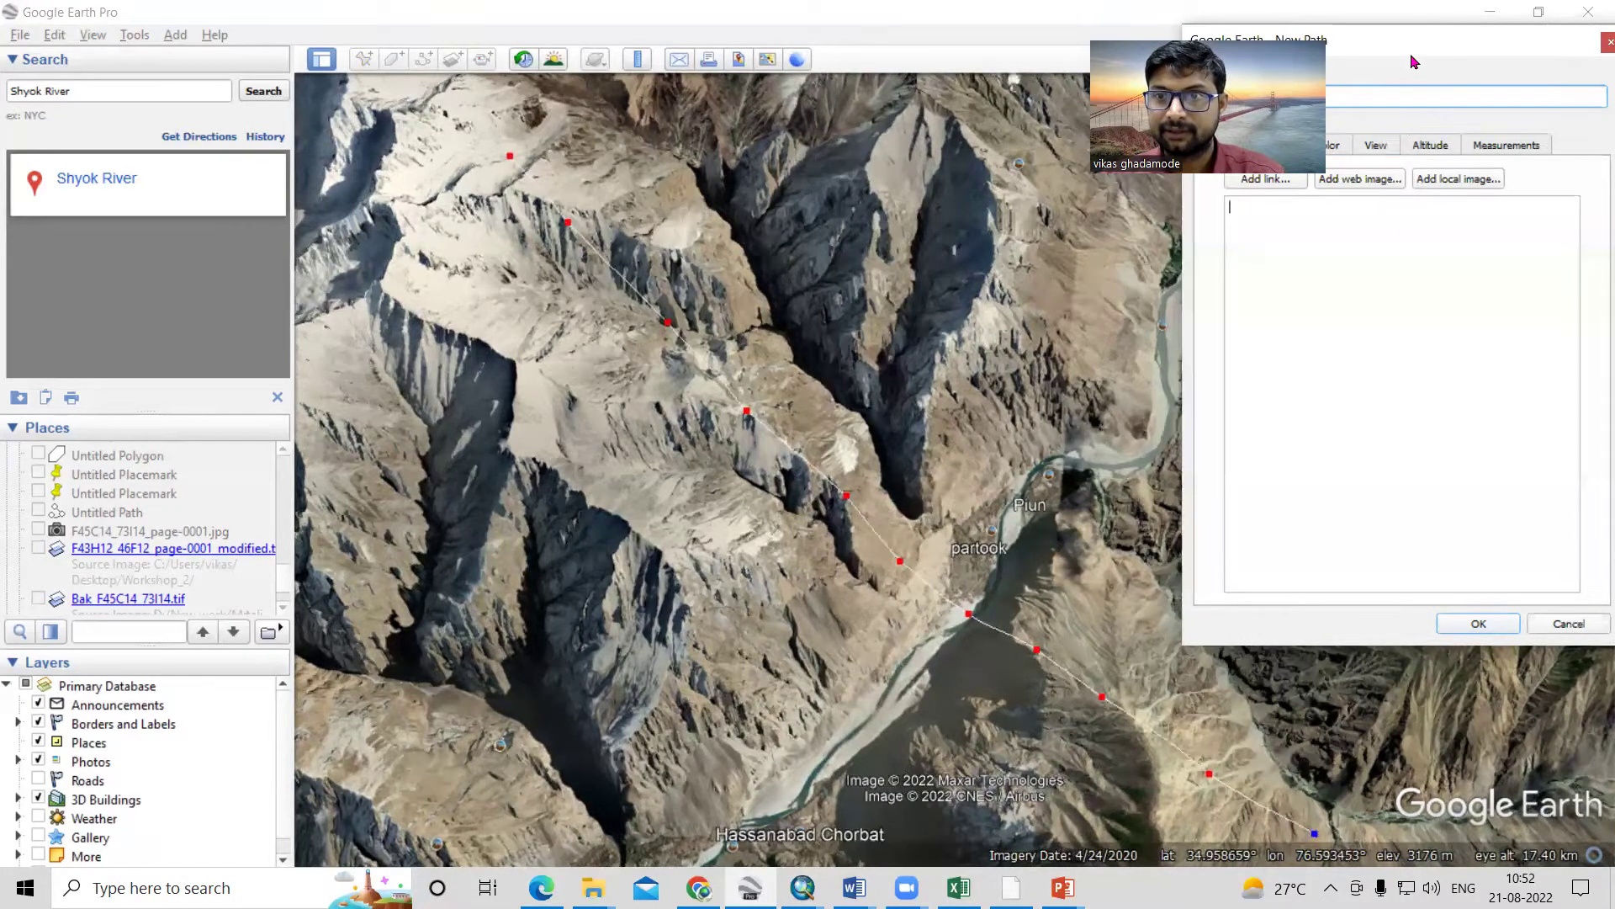
left_click_drag(1414, 62, 1426, 227)
left_click(1323, 311)
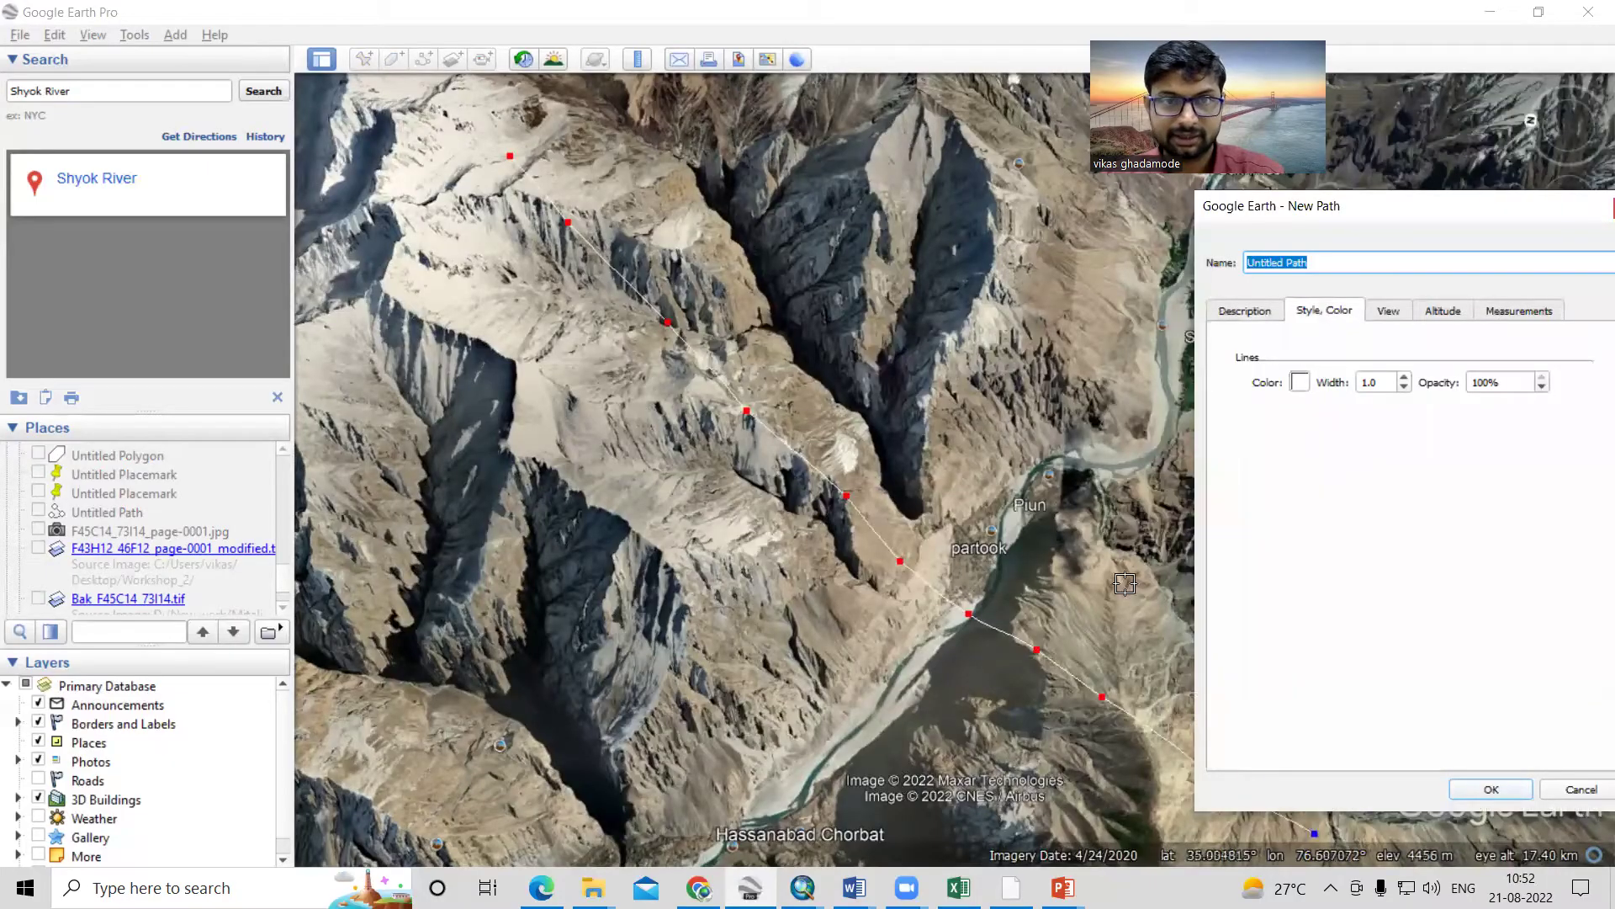
left_click(1299, 383)
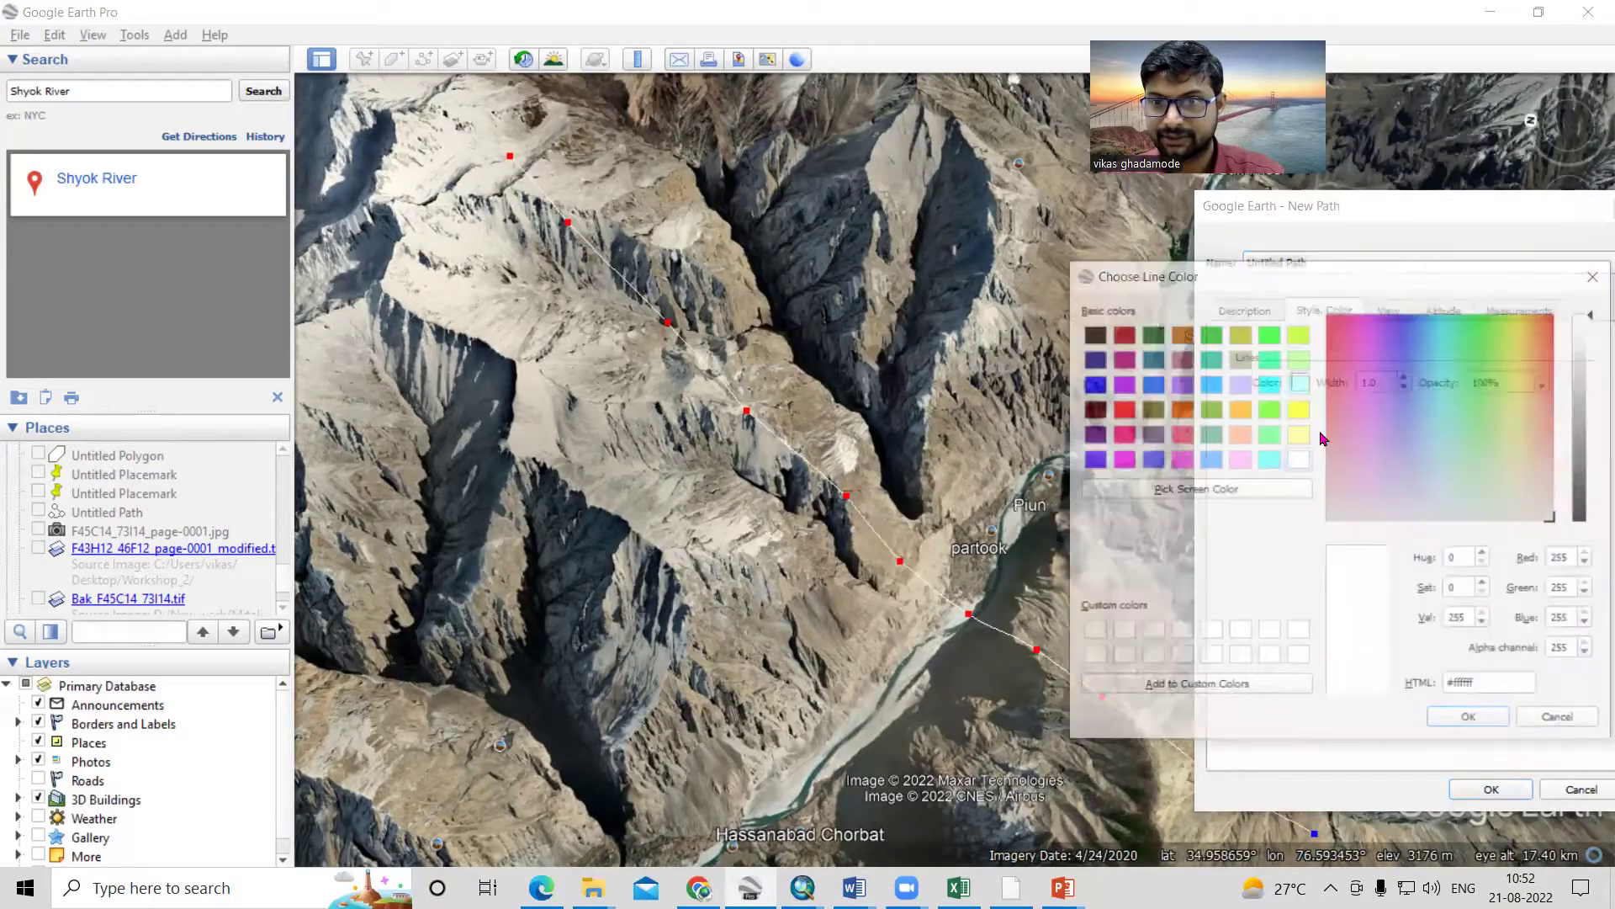
left_click(1119, 416)
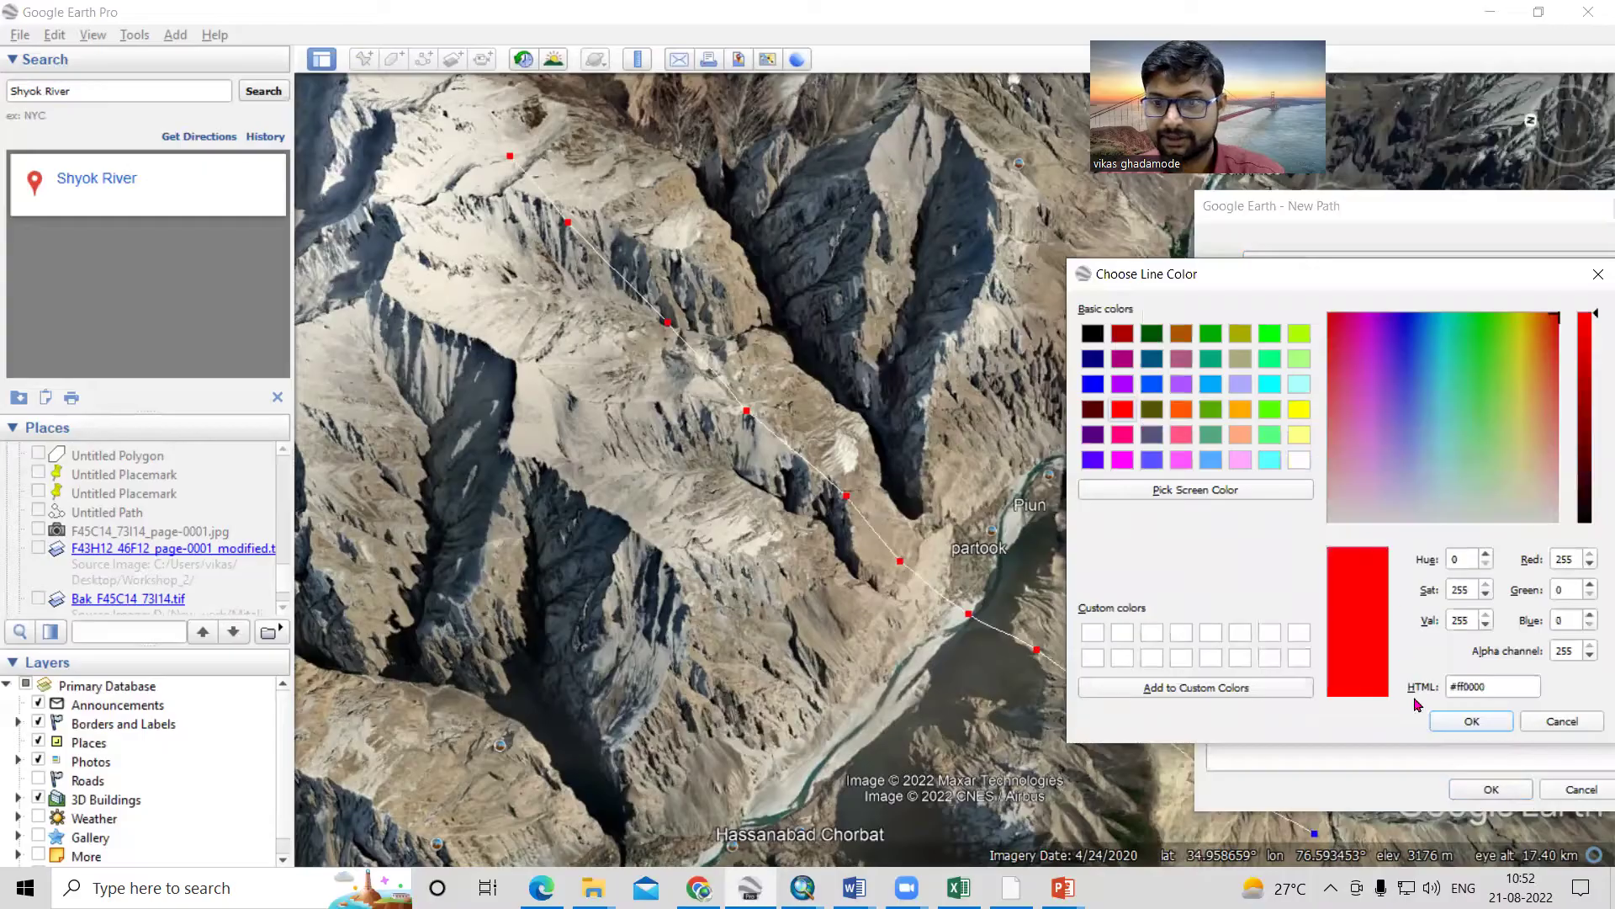
left_click(1470, 720)
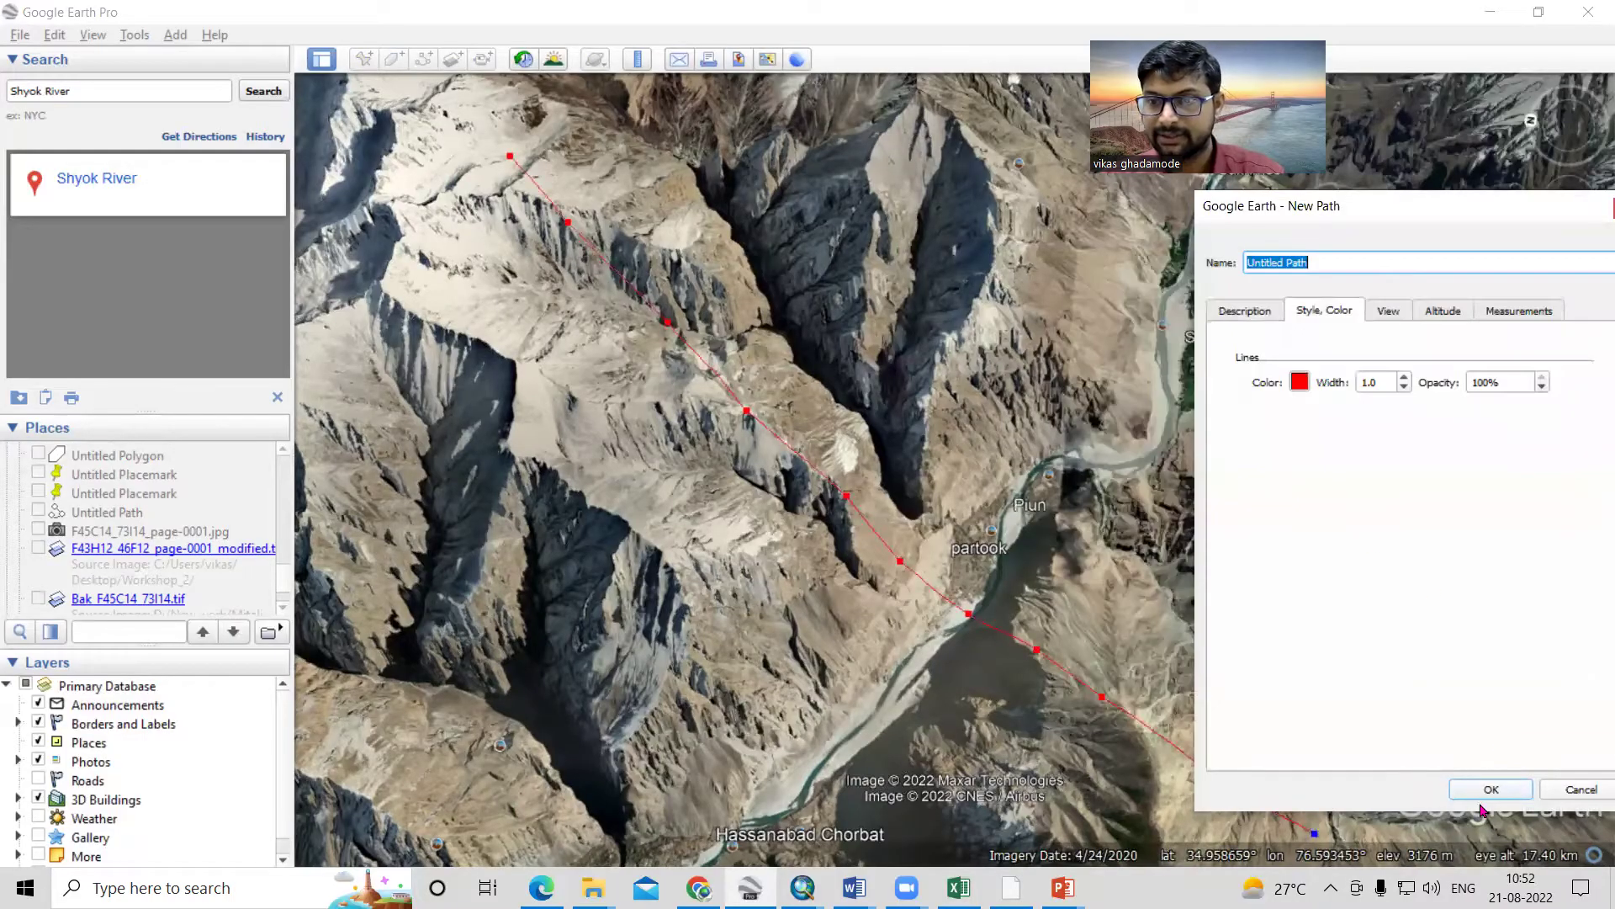
left_click(1491, 791)
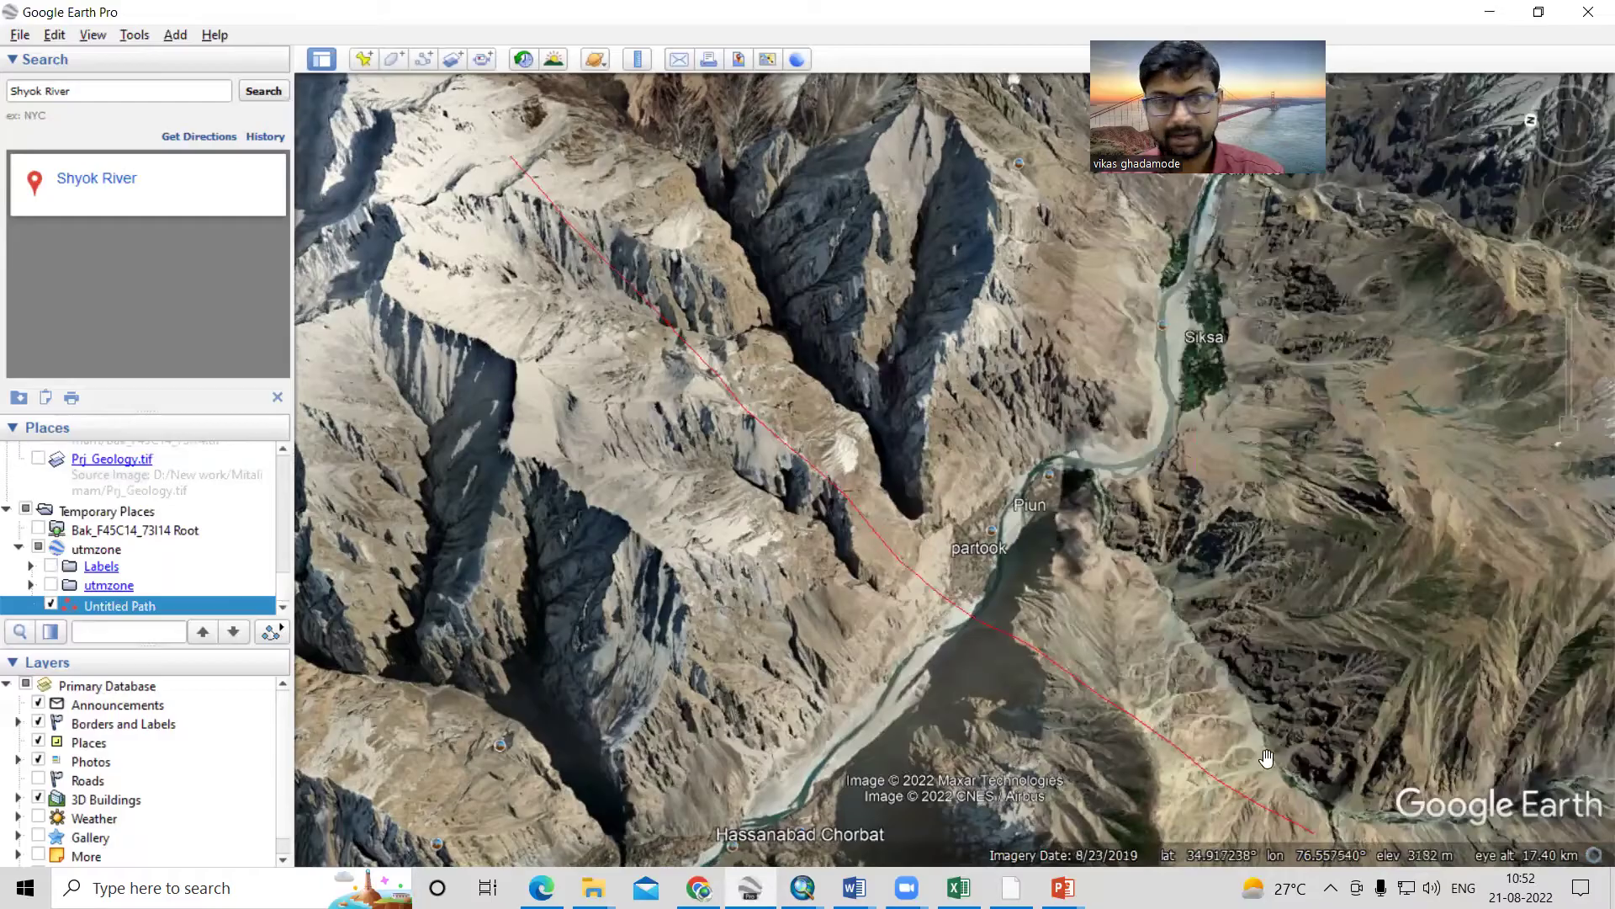
- Show the elevation profile of the red path and compare its peaks, valleys and slopes with the terrain
right_click(108, 614)
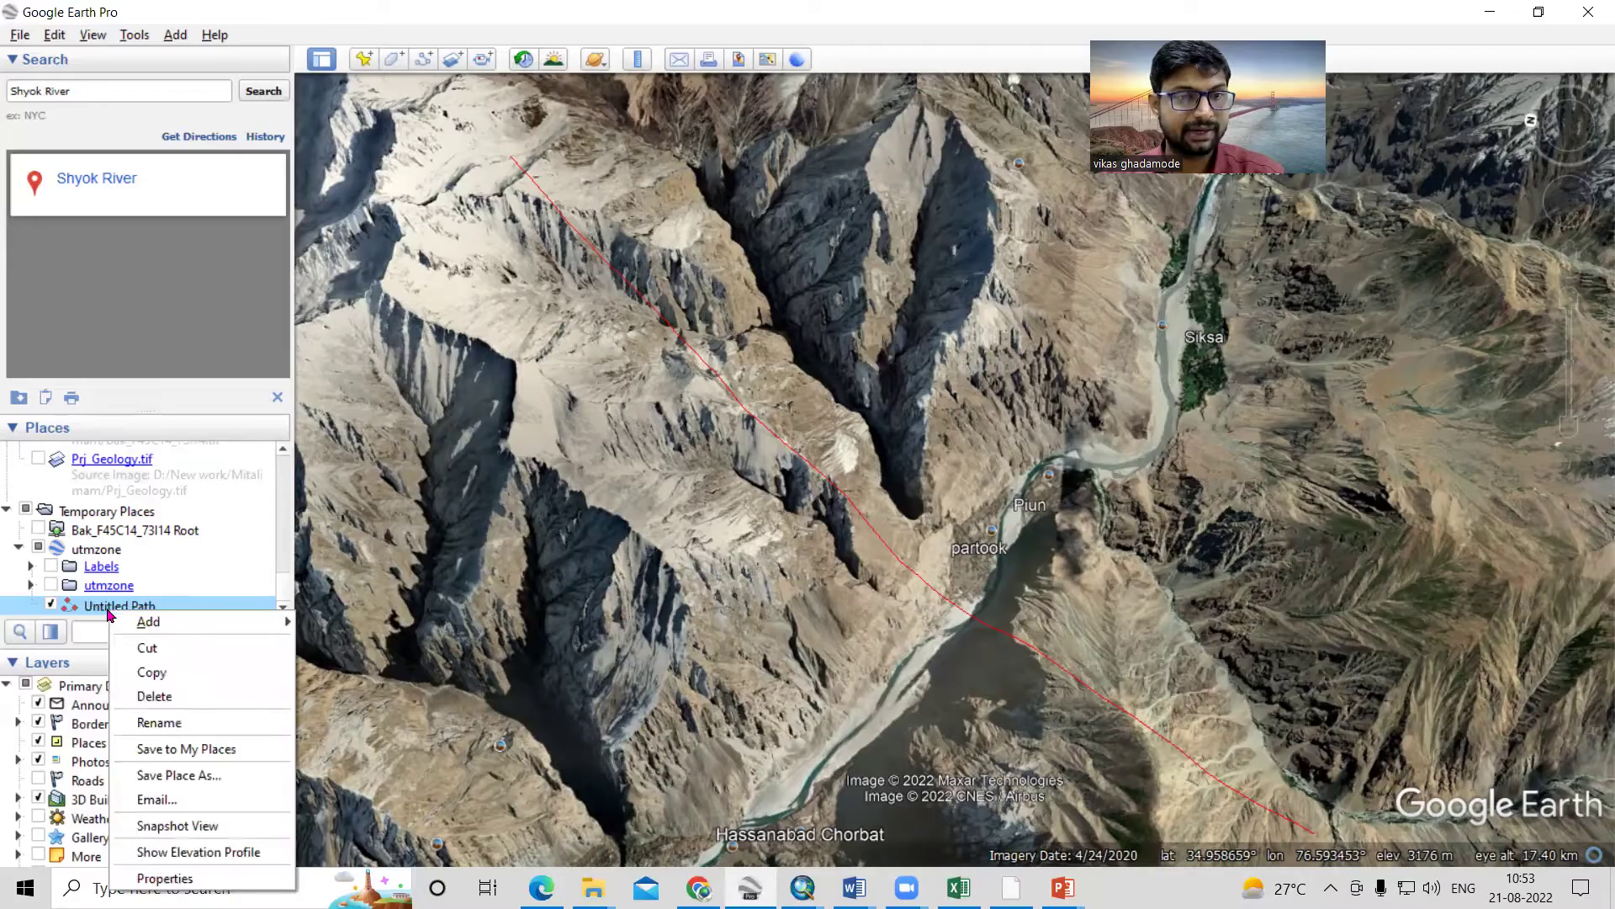
left_click(202, 855)
mouse_move(498, 796)
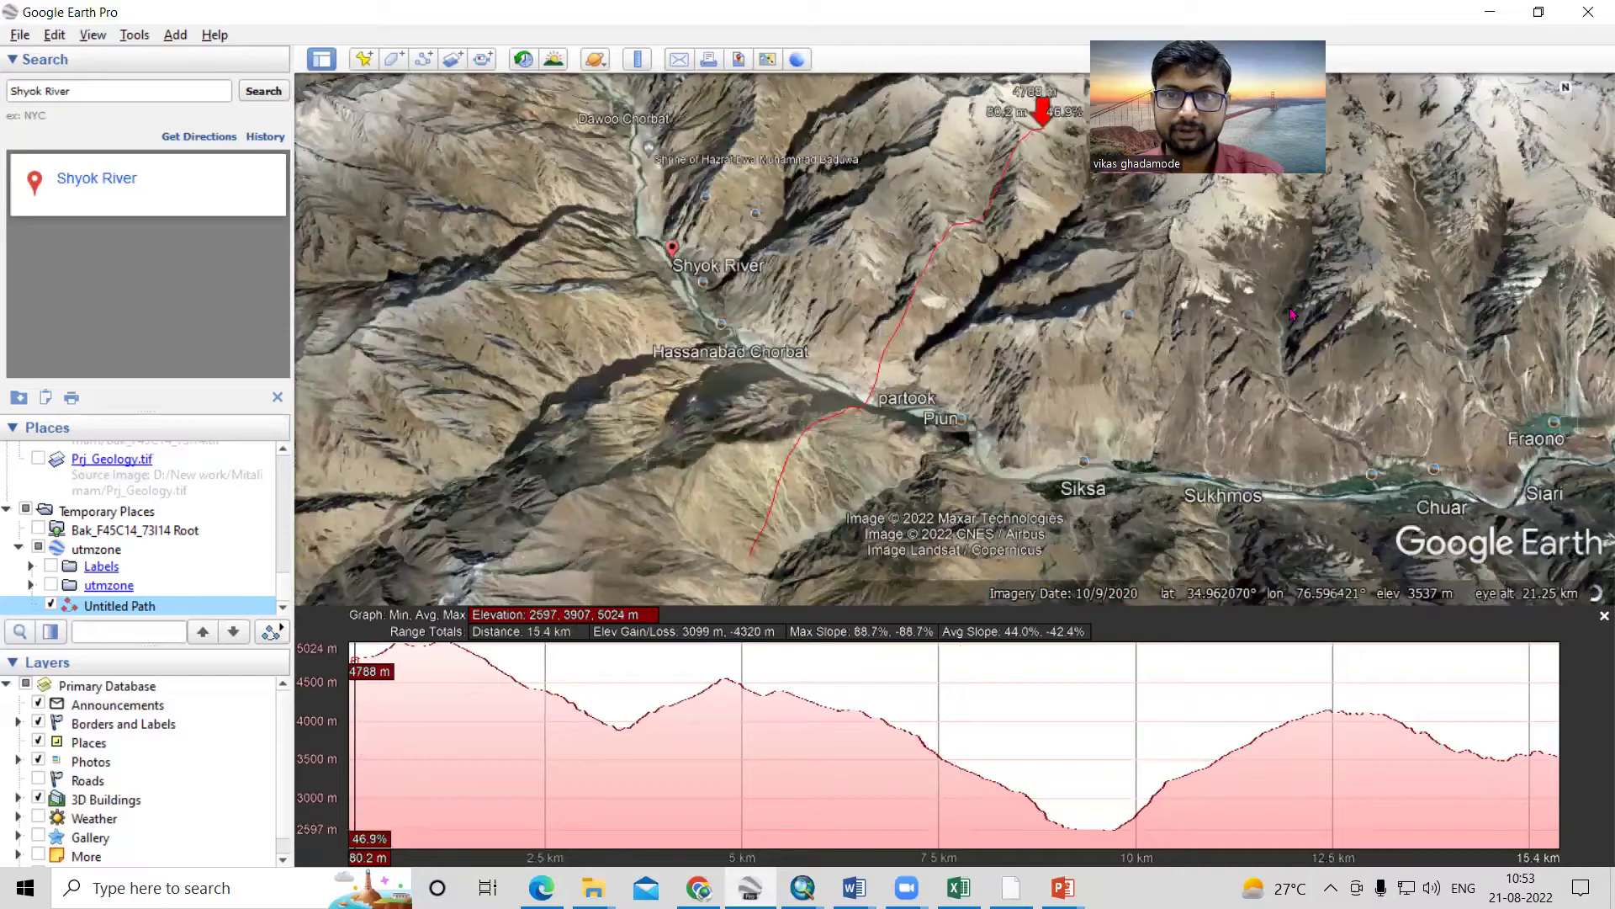
mouse_move(1056, 832)
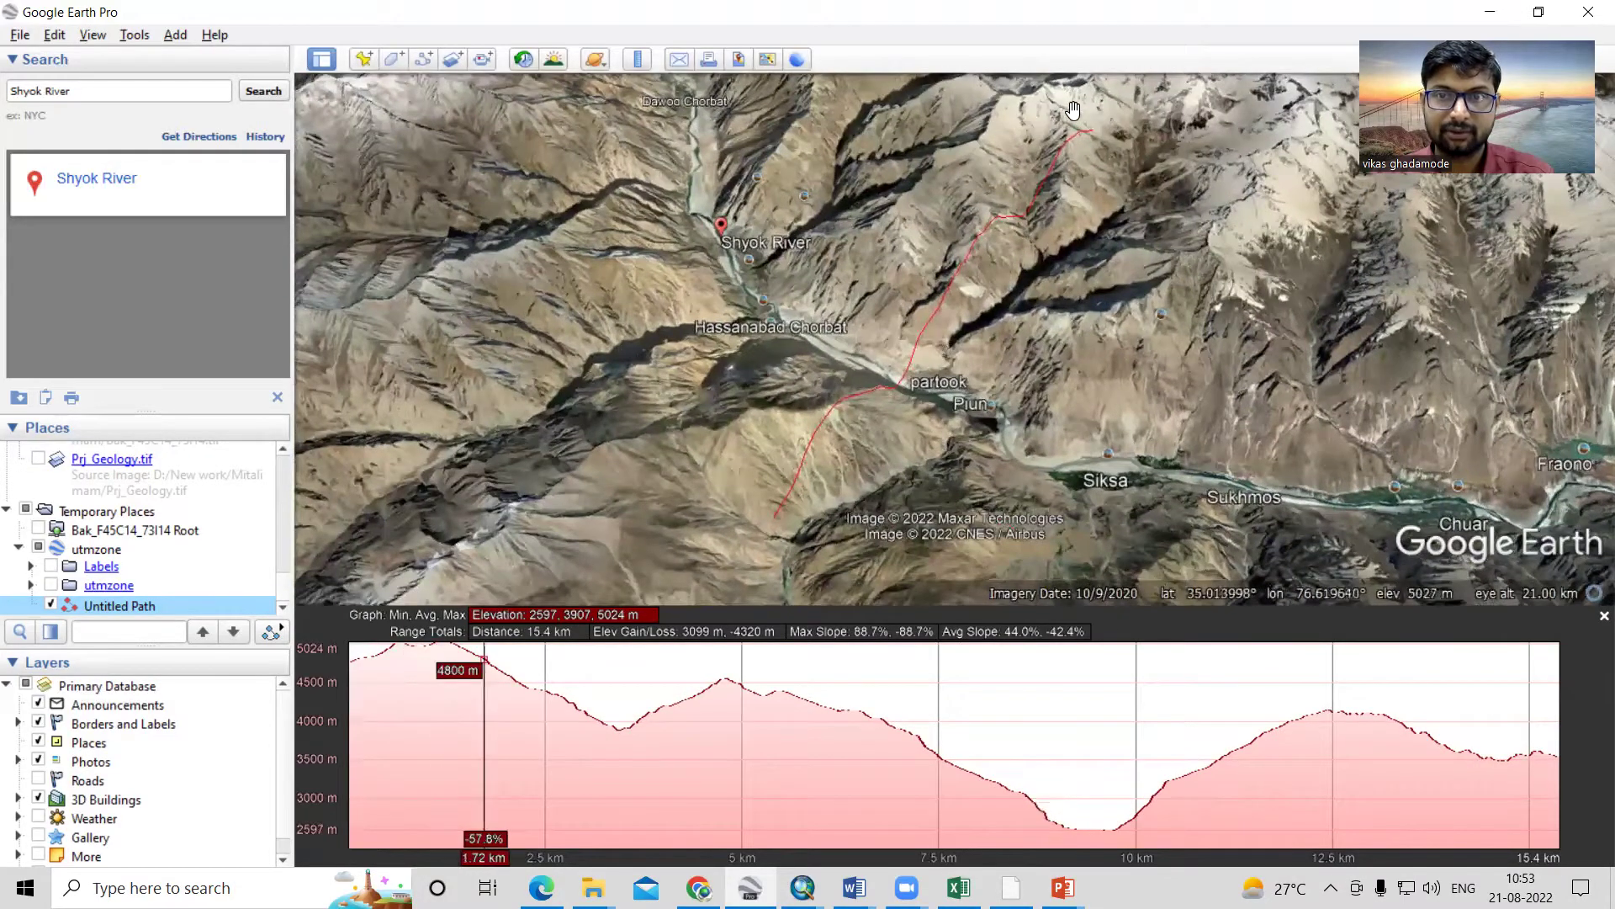
left_click_drag(1074, 110, 1040, 261)
scroll(1034, 314, "up", 3)
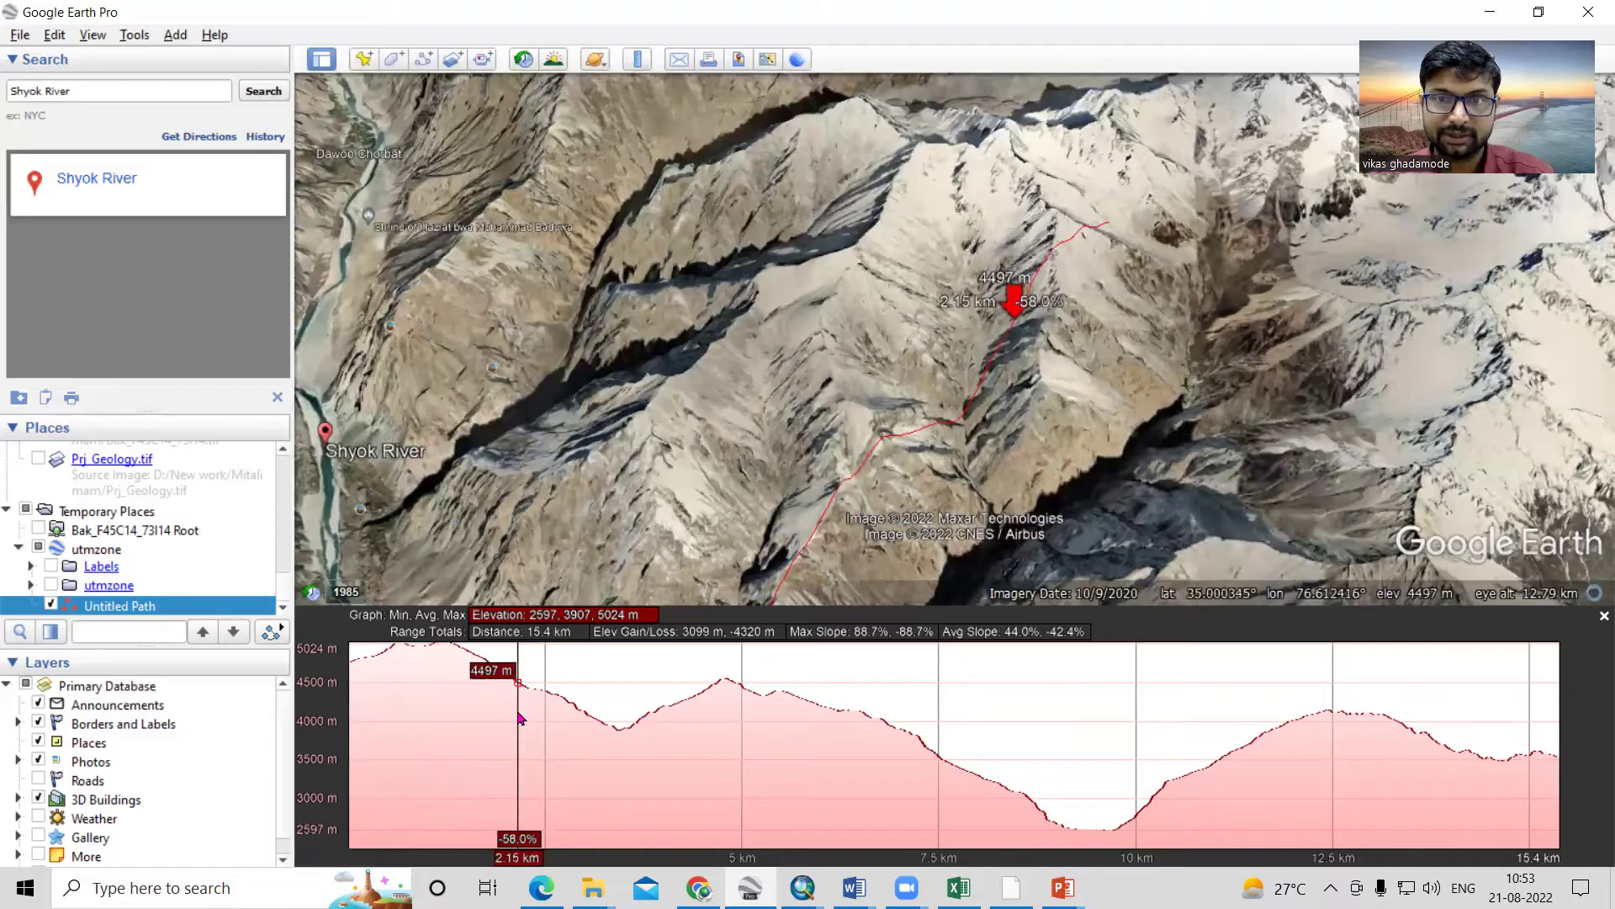
left_click_drag(1098, 400, 1125, 329)
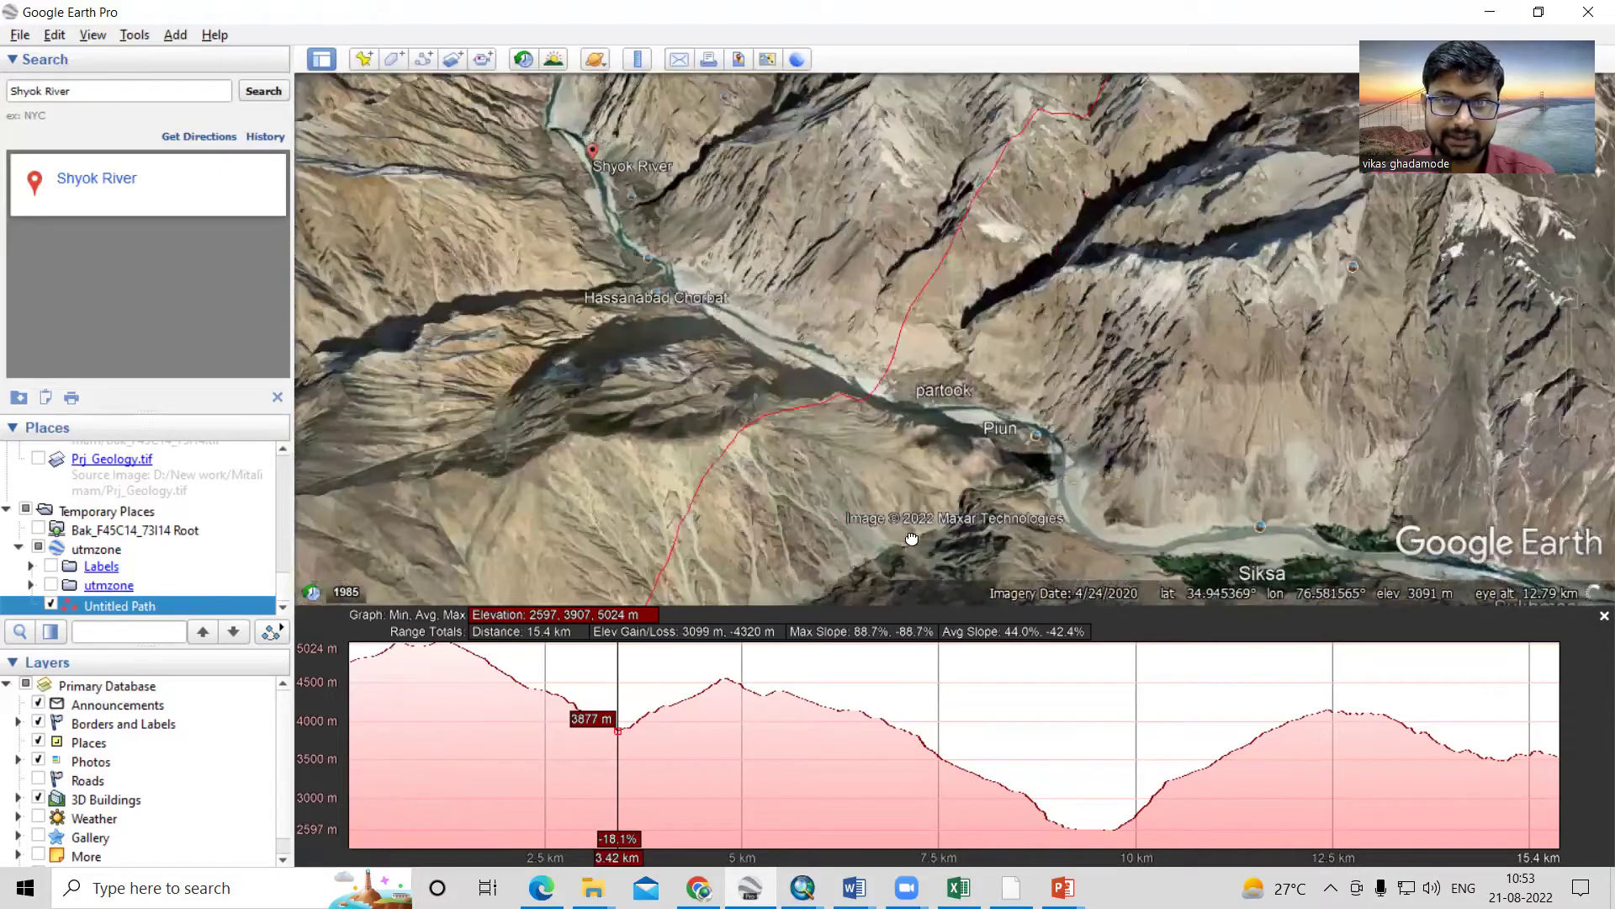
left_click_drag(1018, 408, 975, 492)
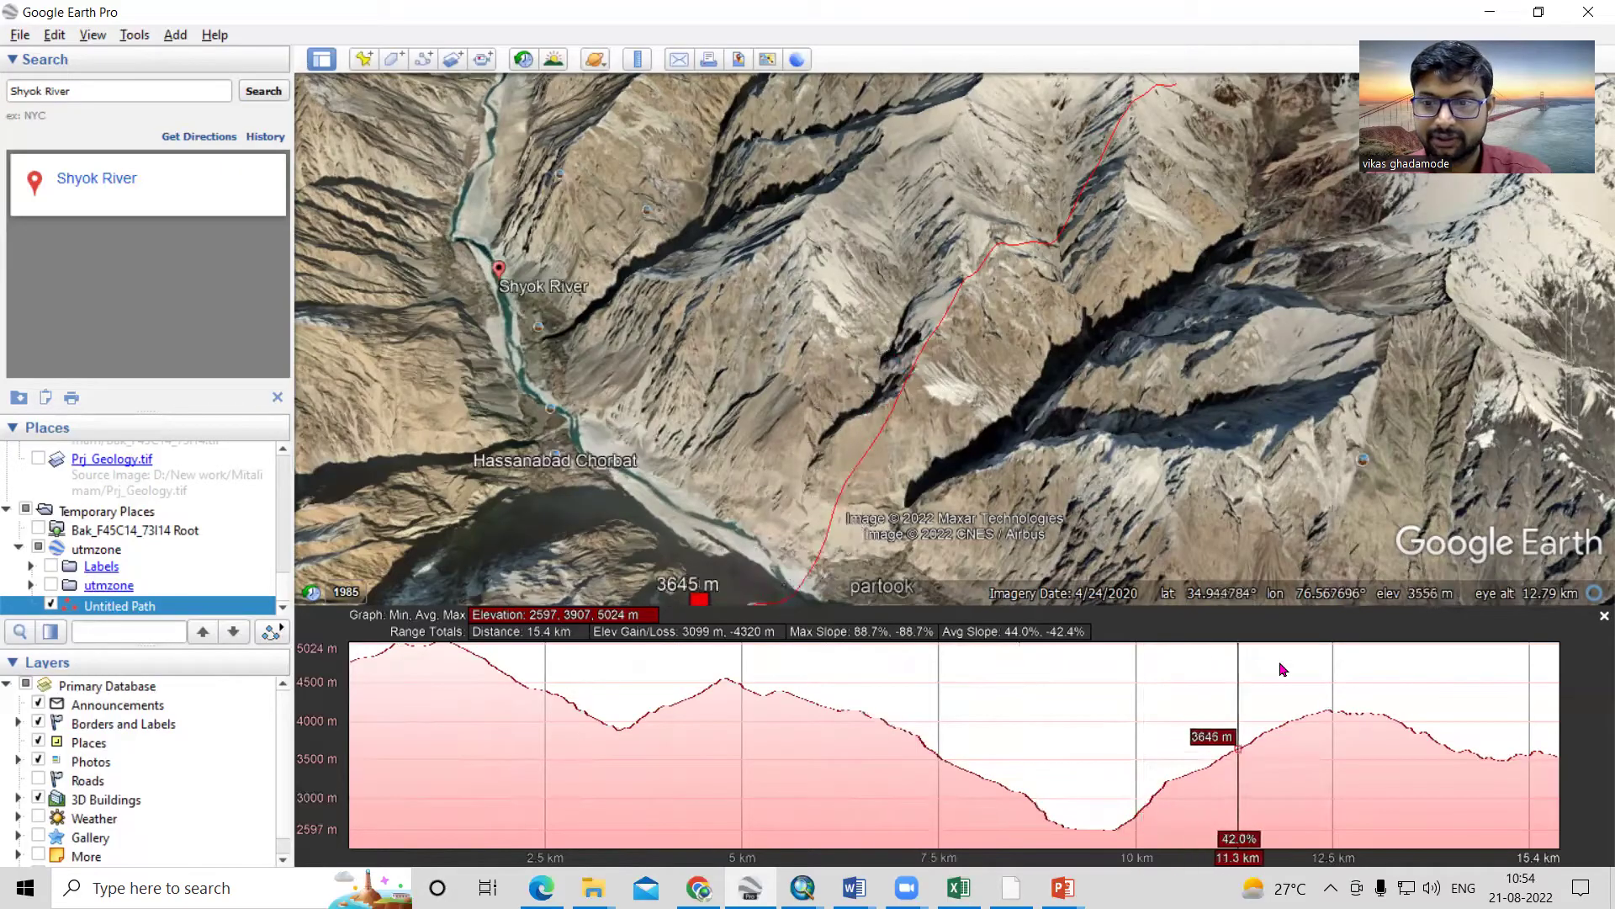
left_click_drag(901, 450, 1102, 113)
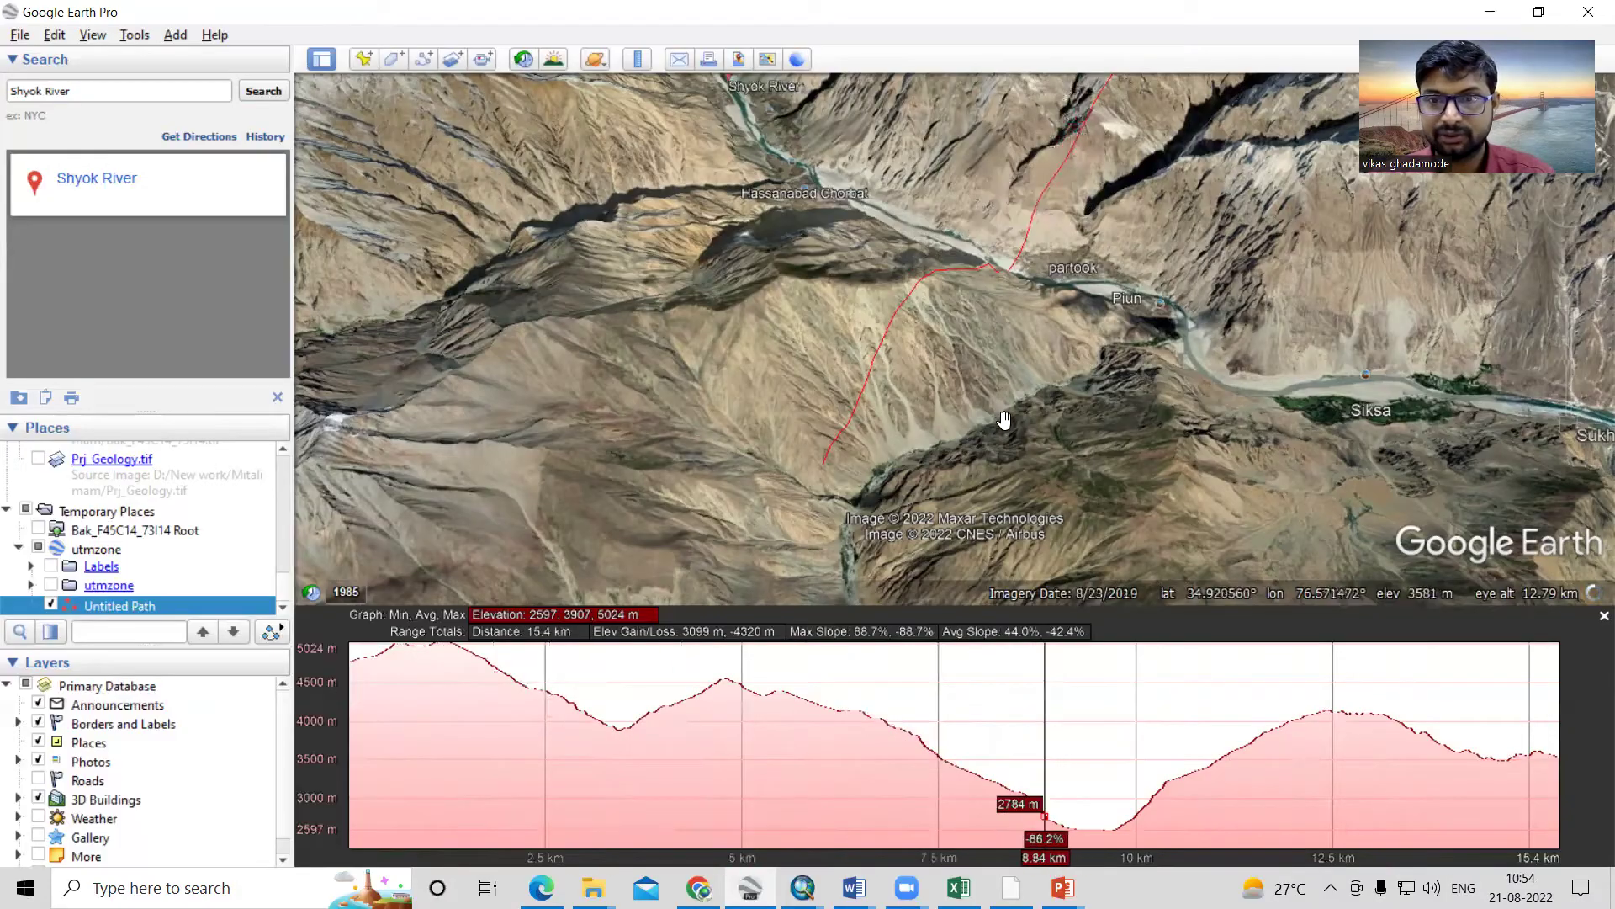
- Navigate to the river valley near Kunday and Marzigone and close the elevation profile
scroll(997, 450, "down", 1)
scroll(997, 450, "down", 2)
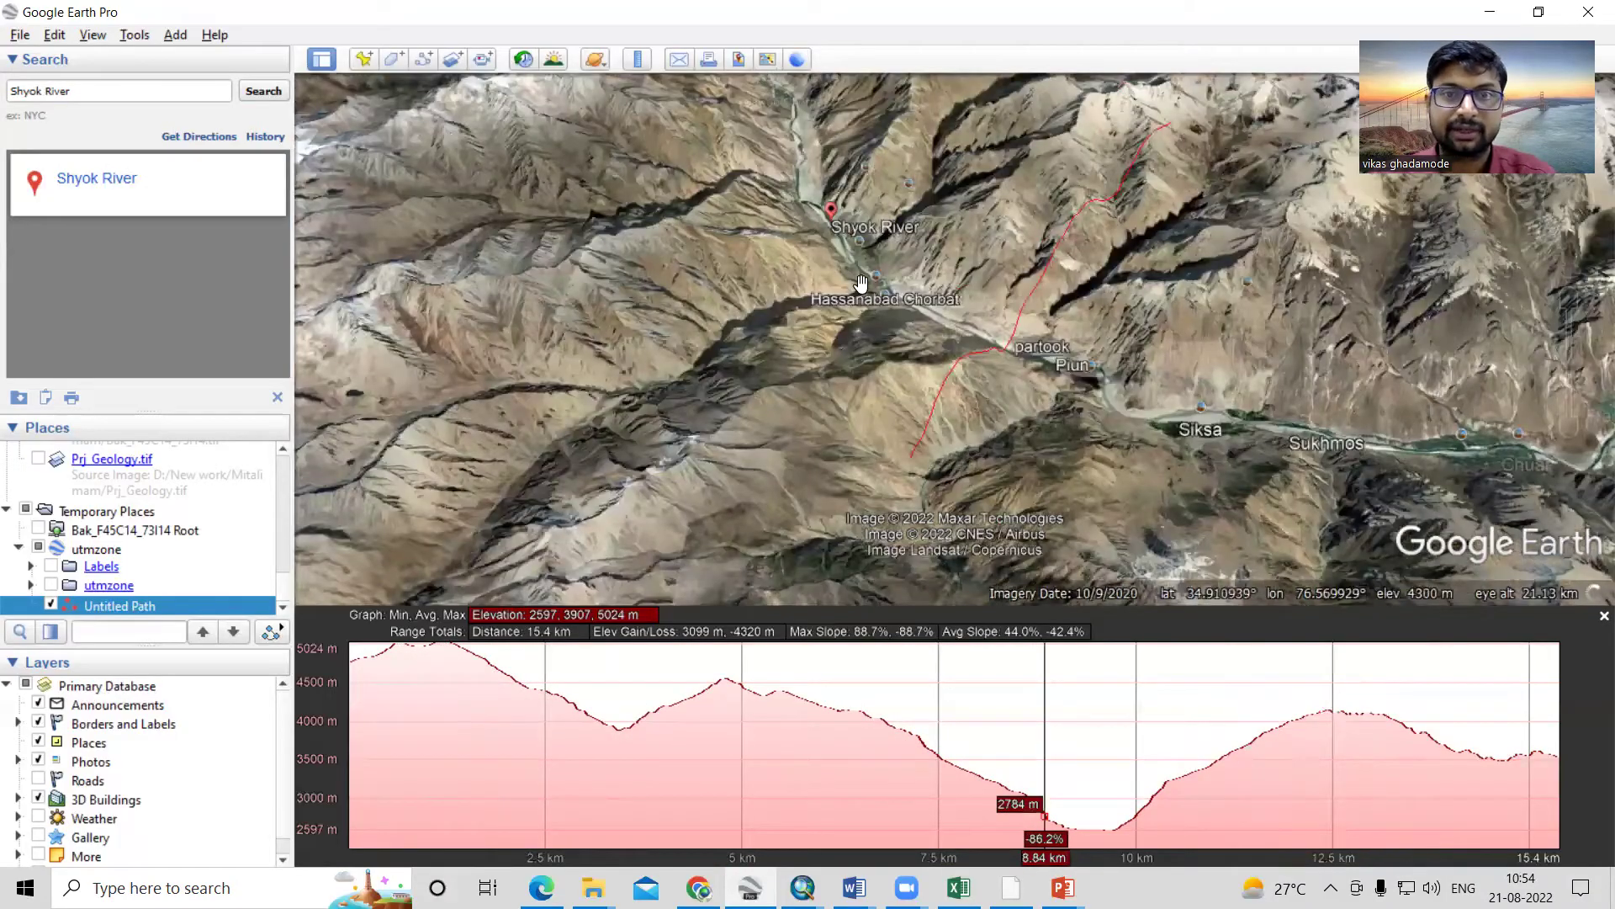
scroll(861, 283, "down", 3)
scroll(797, 287, "up", 2)
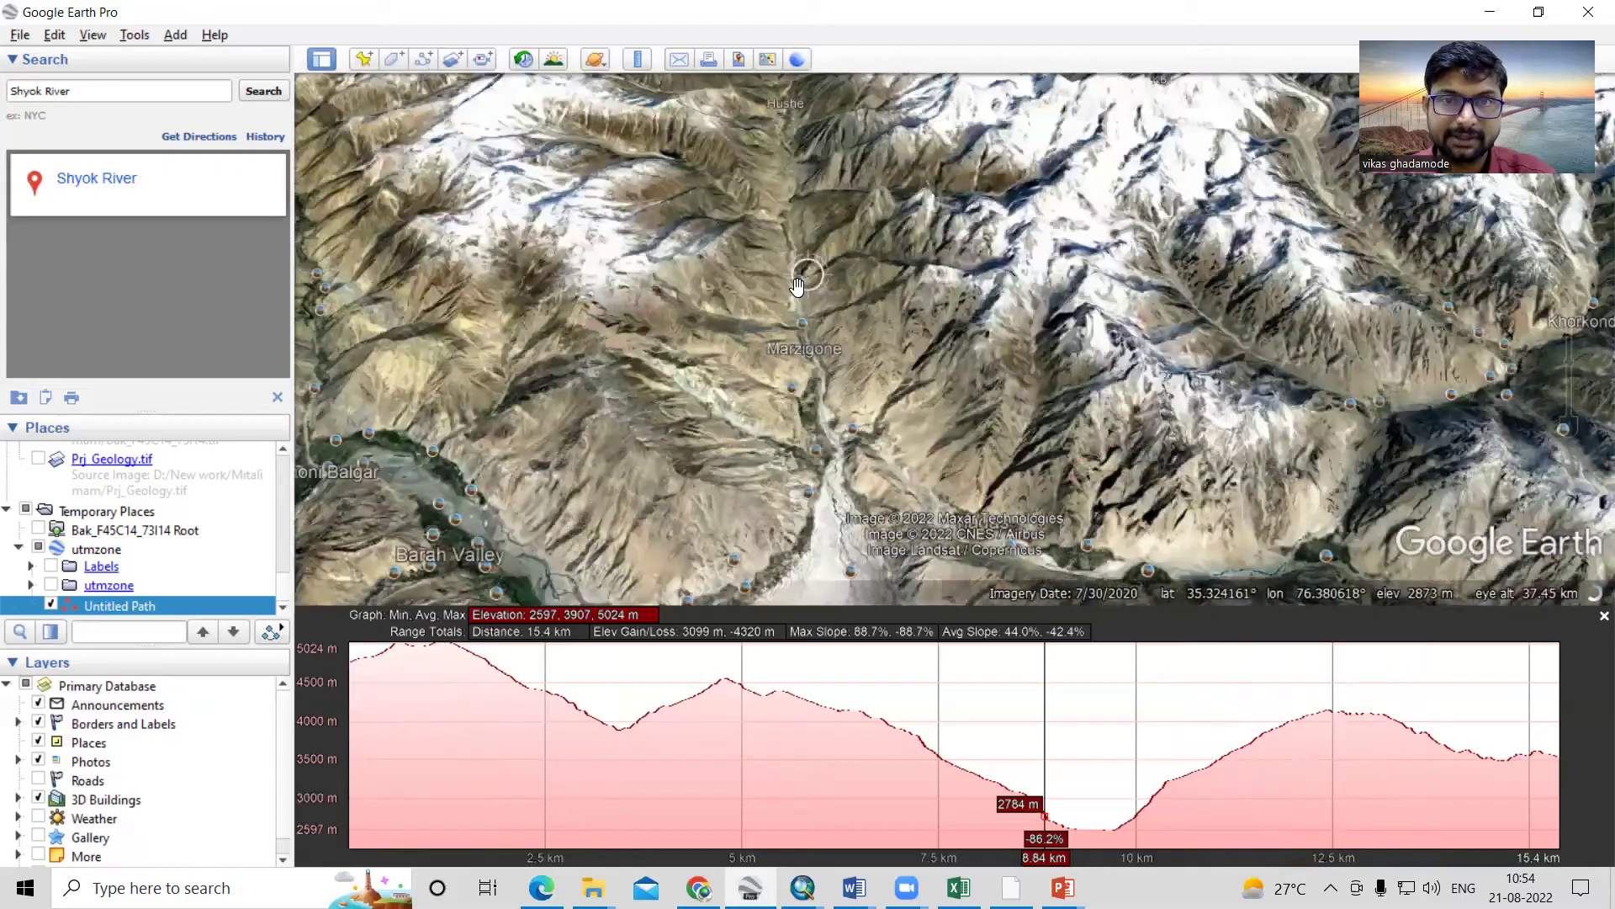
double_click(796, 350)
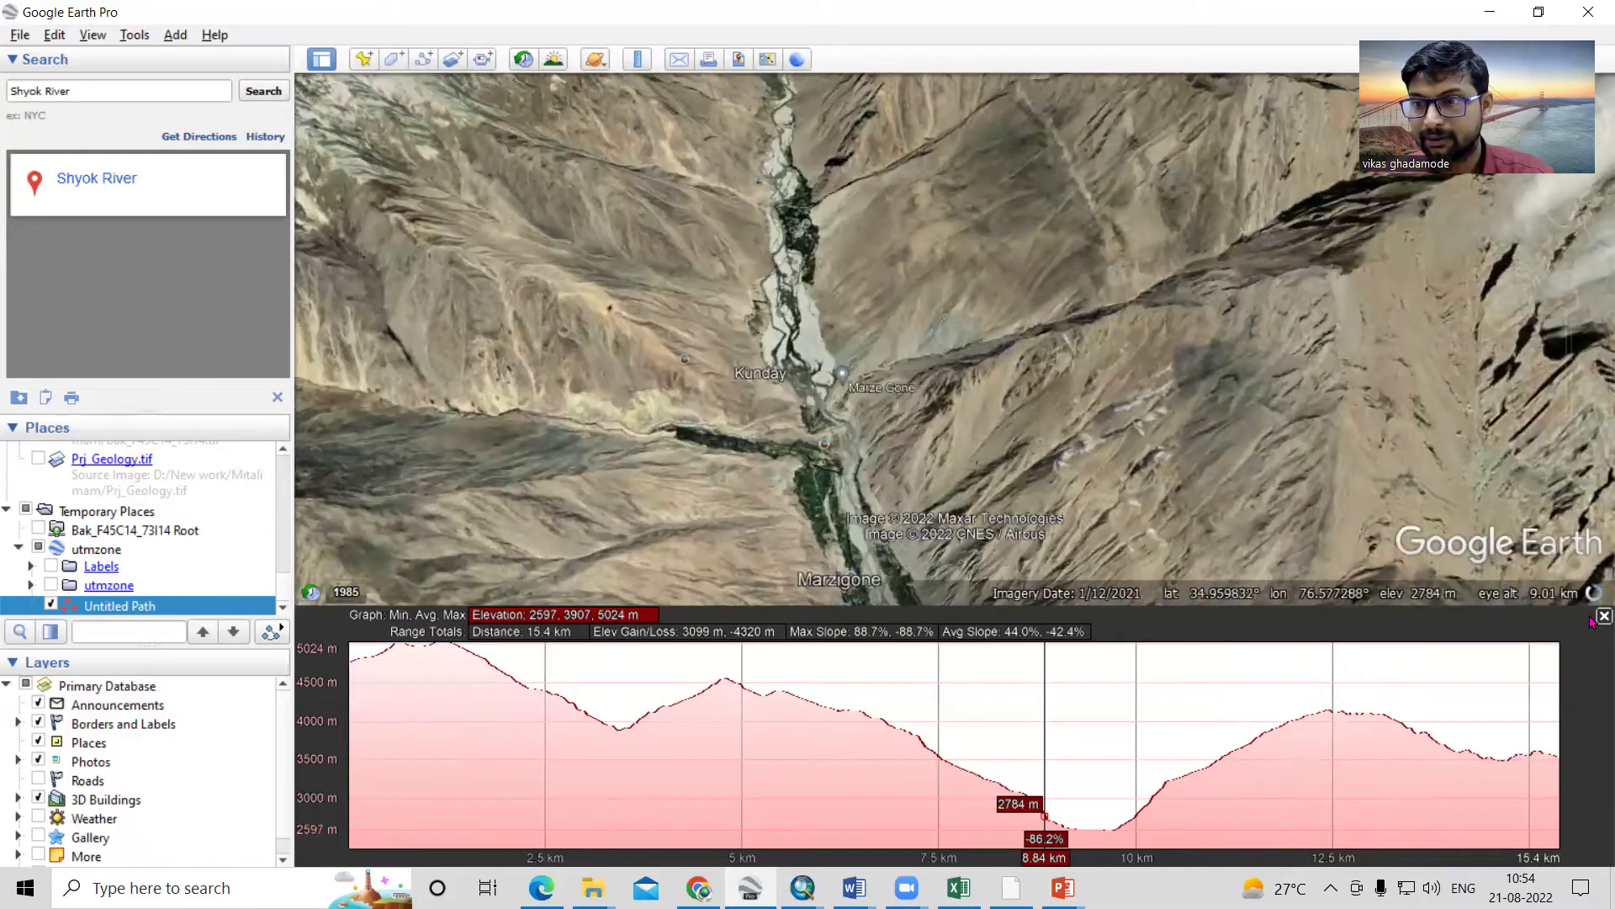
left_click(1603, 616)
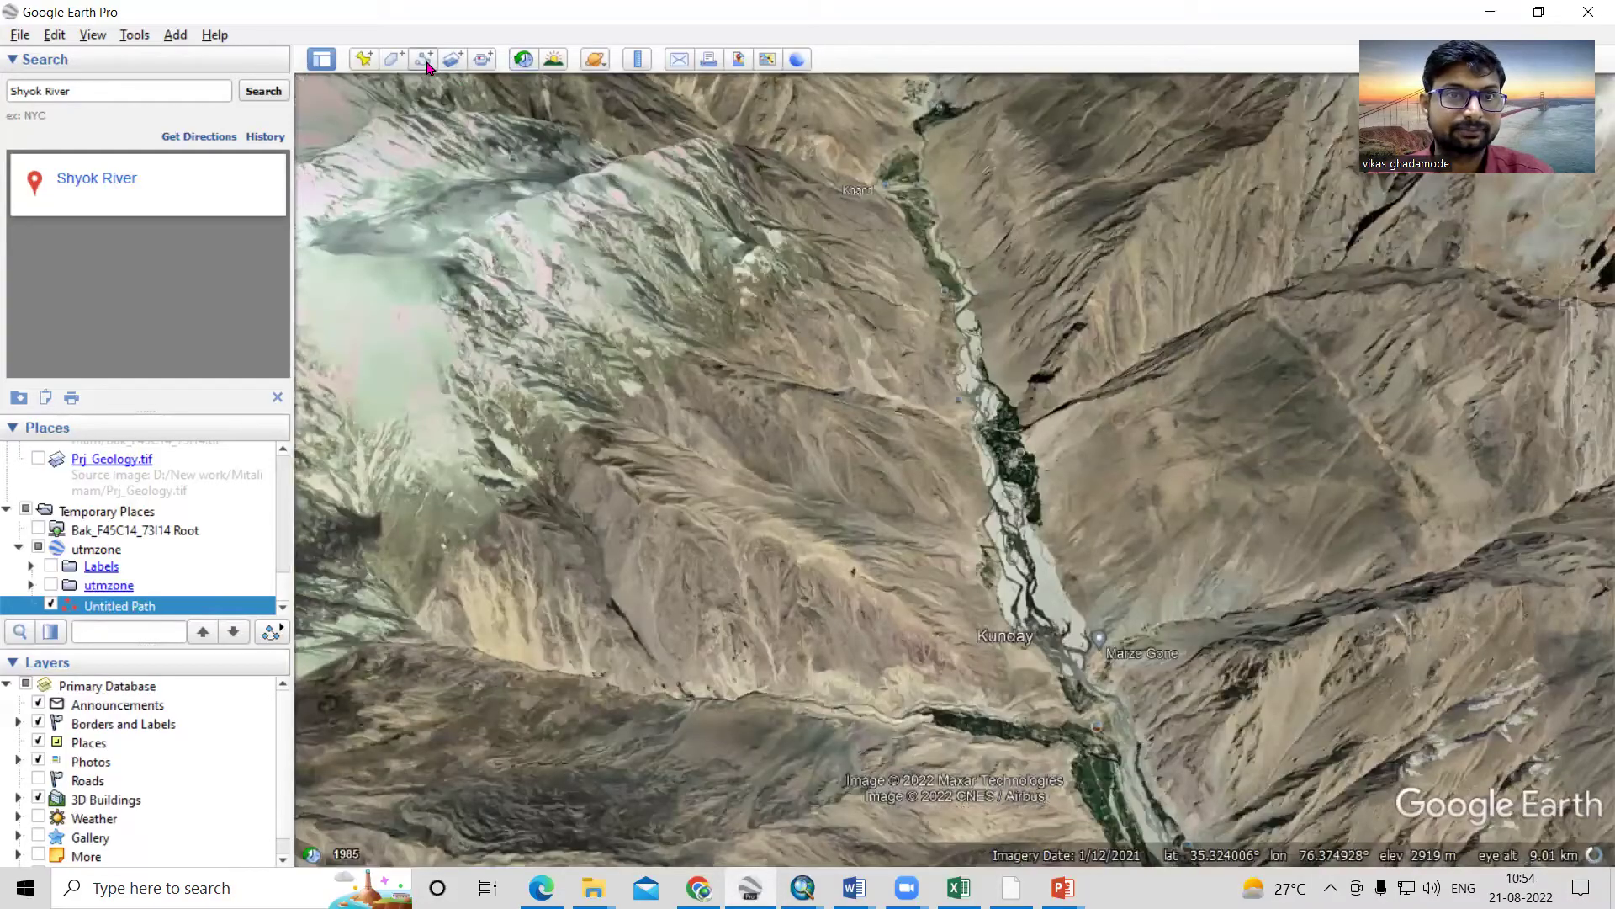
- Draw a new path about 10 km long from the snowy slopes across the river valley near Kunday to the opposite ridge
left_click(425, 60)
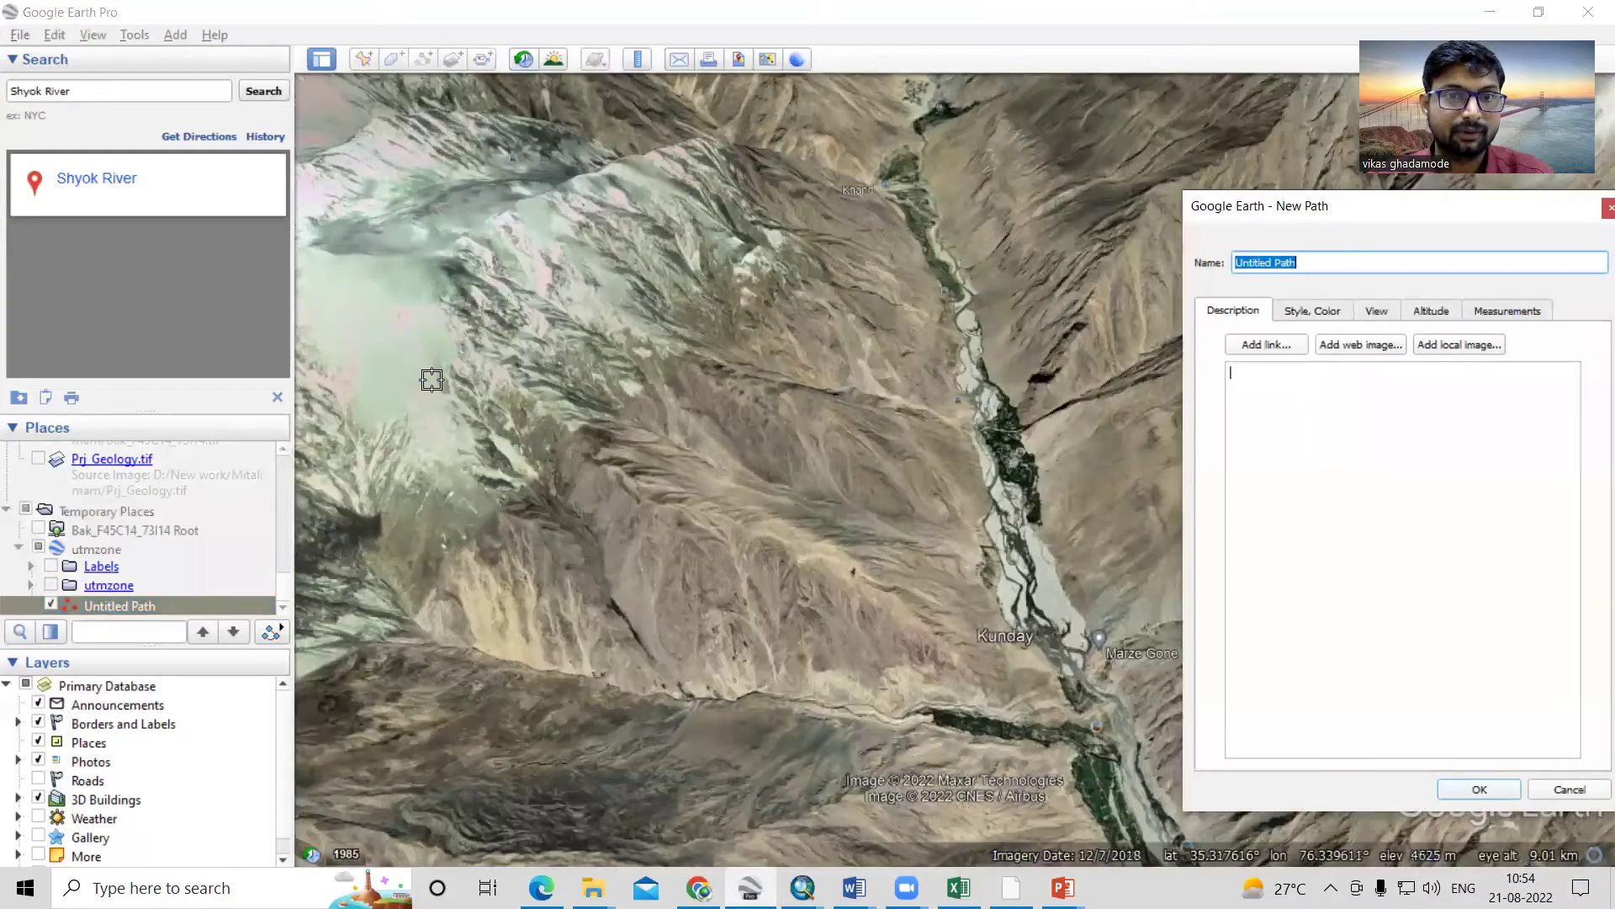
left_click(384, 289)
left_click(522, 312)
left_click(883, 365)
left_click(1010, 365)
left_click(1103, 342)
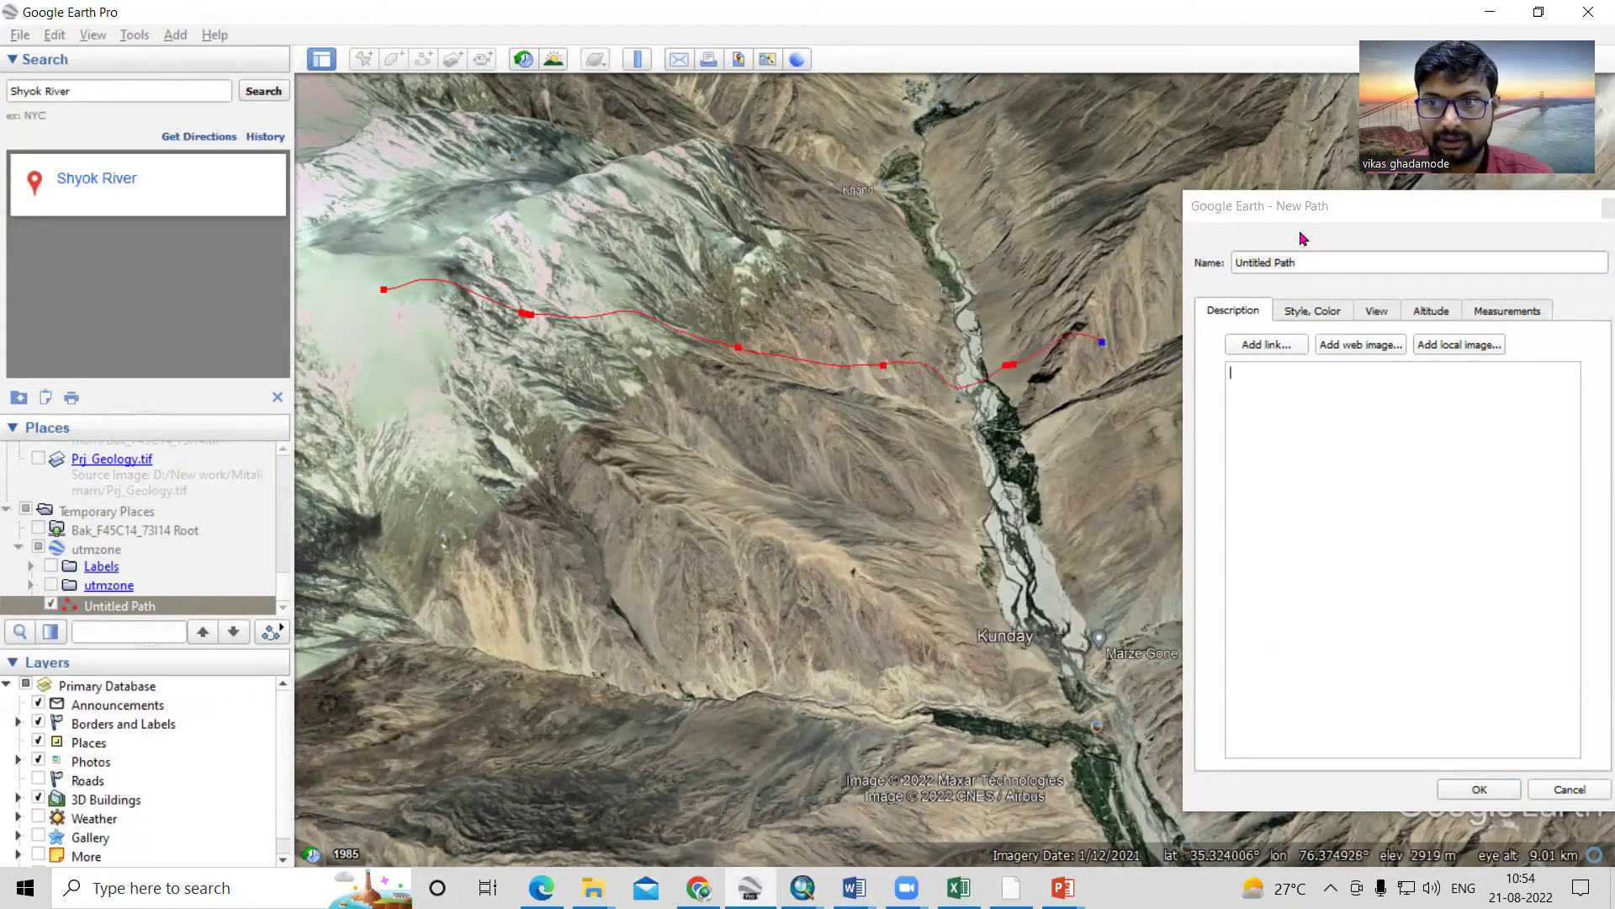
left_click(1376, 356)
left_click_drag(1326, 232, 1382, 475)
left_click(1214, 313)
left_click(1318, 313)
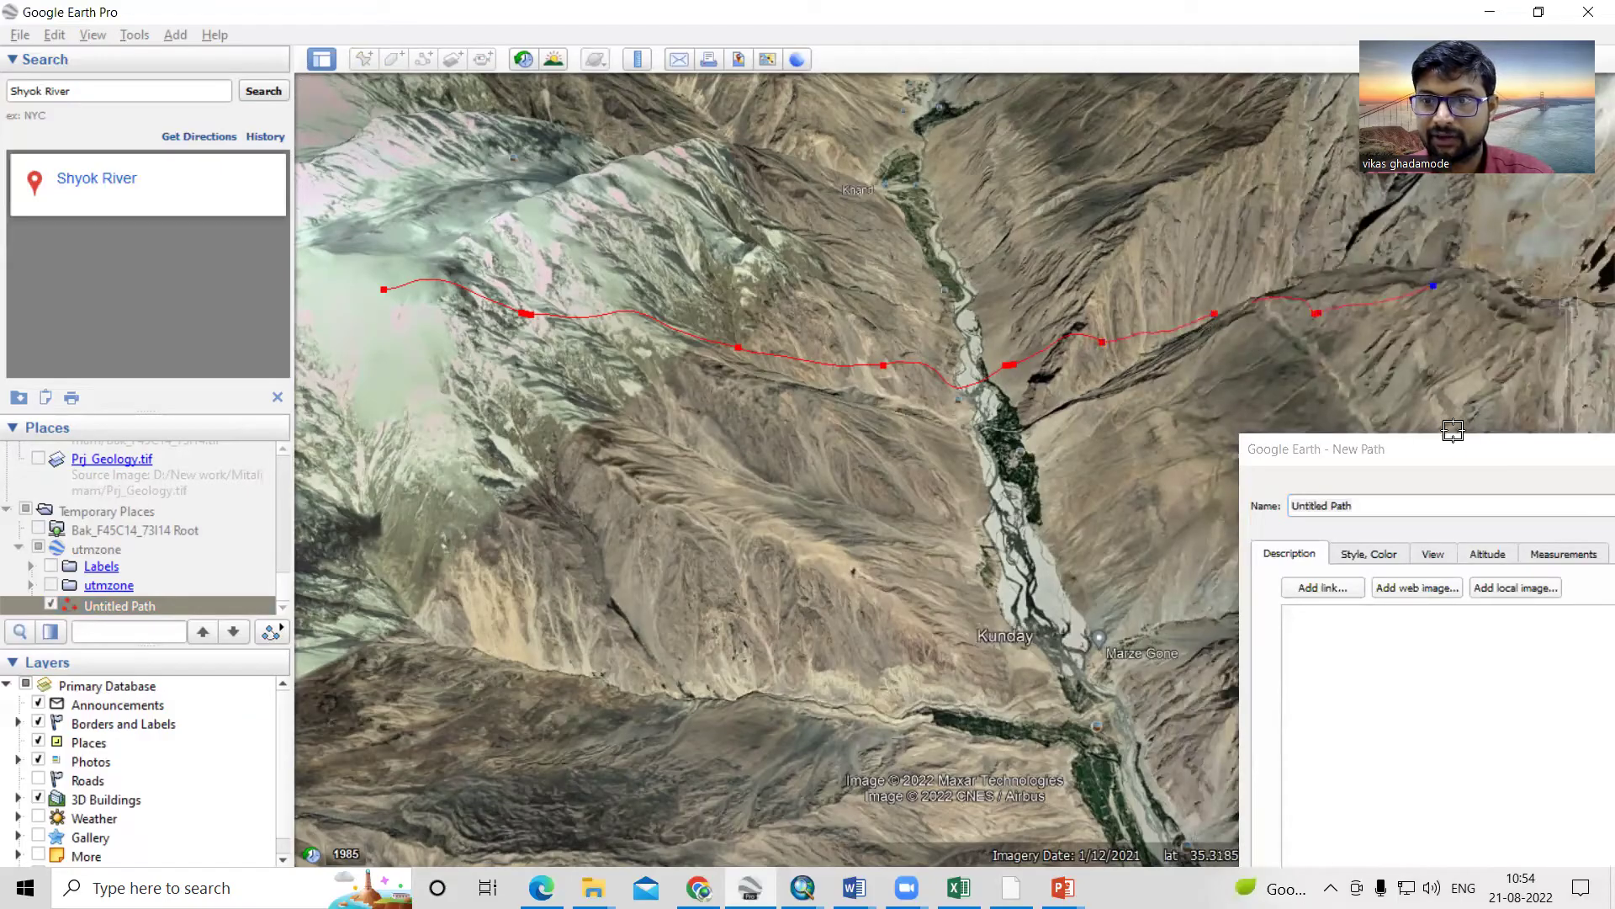
left_click(1465, 461)
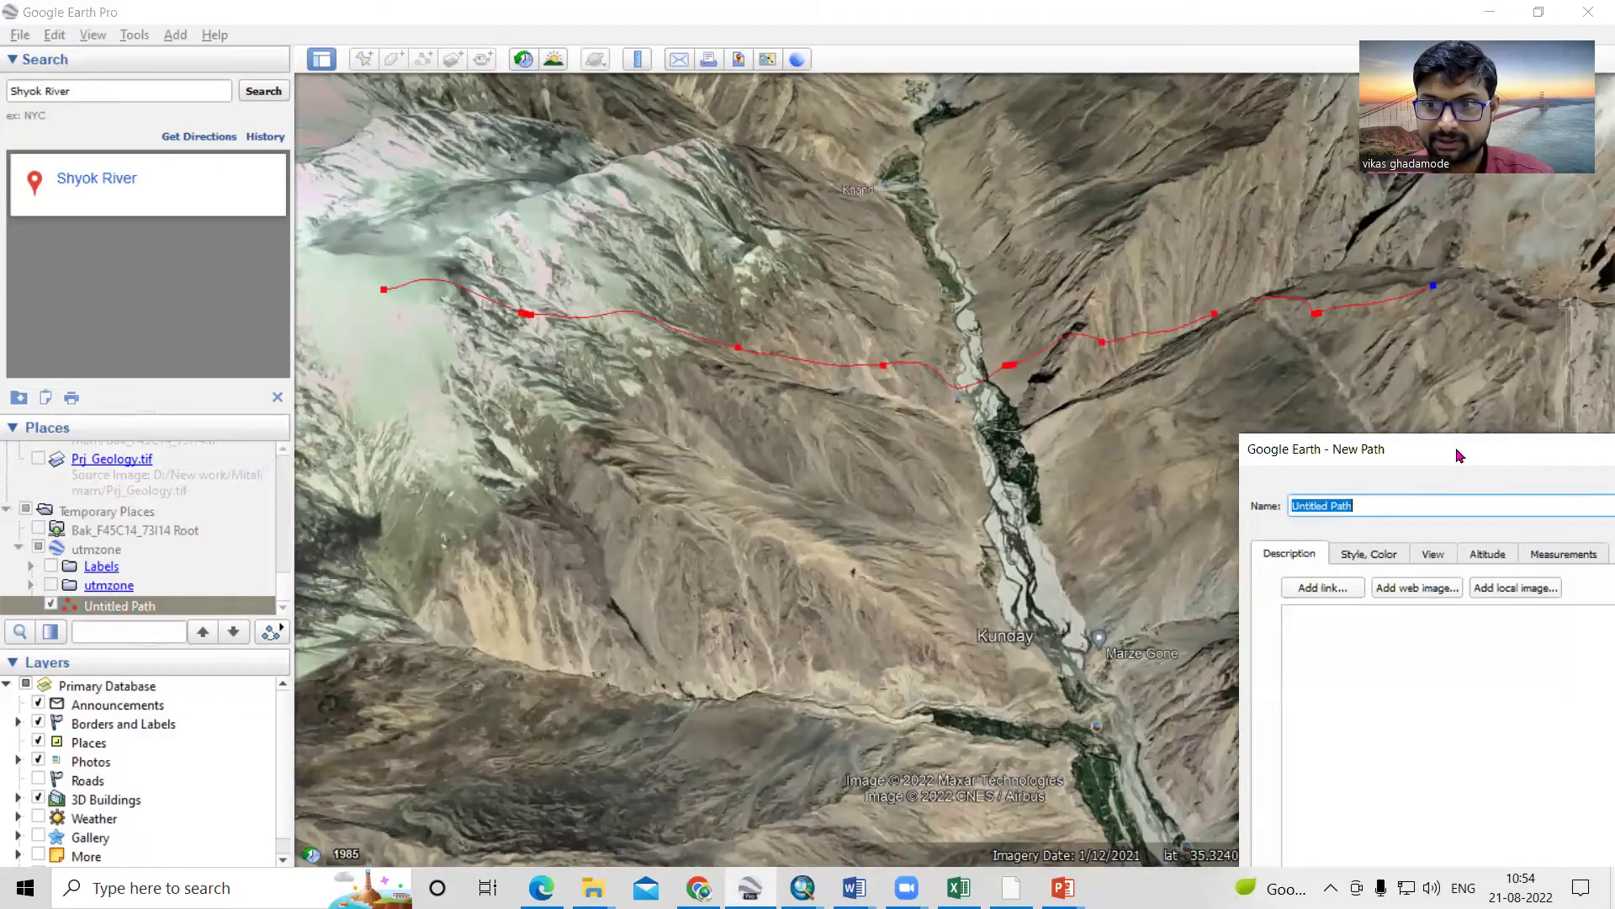
- Save the new path across the Kunday valley and show its elevation profile
left_click_drag(1460, 455, 822, 184)
left_click(905, 769)
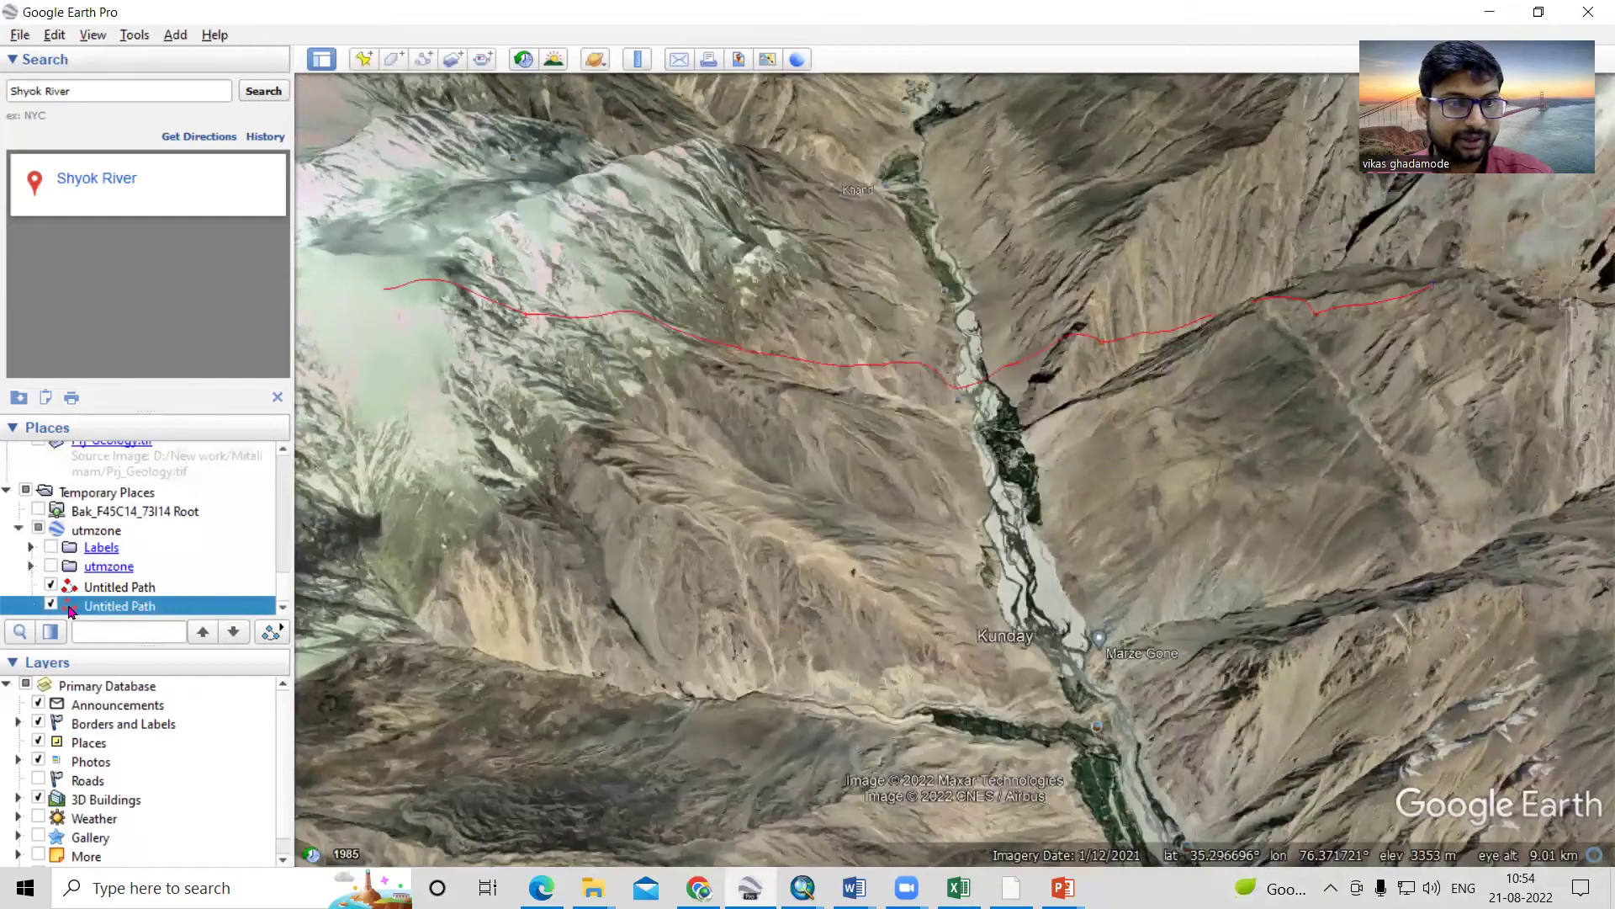
right_click(115, 611)
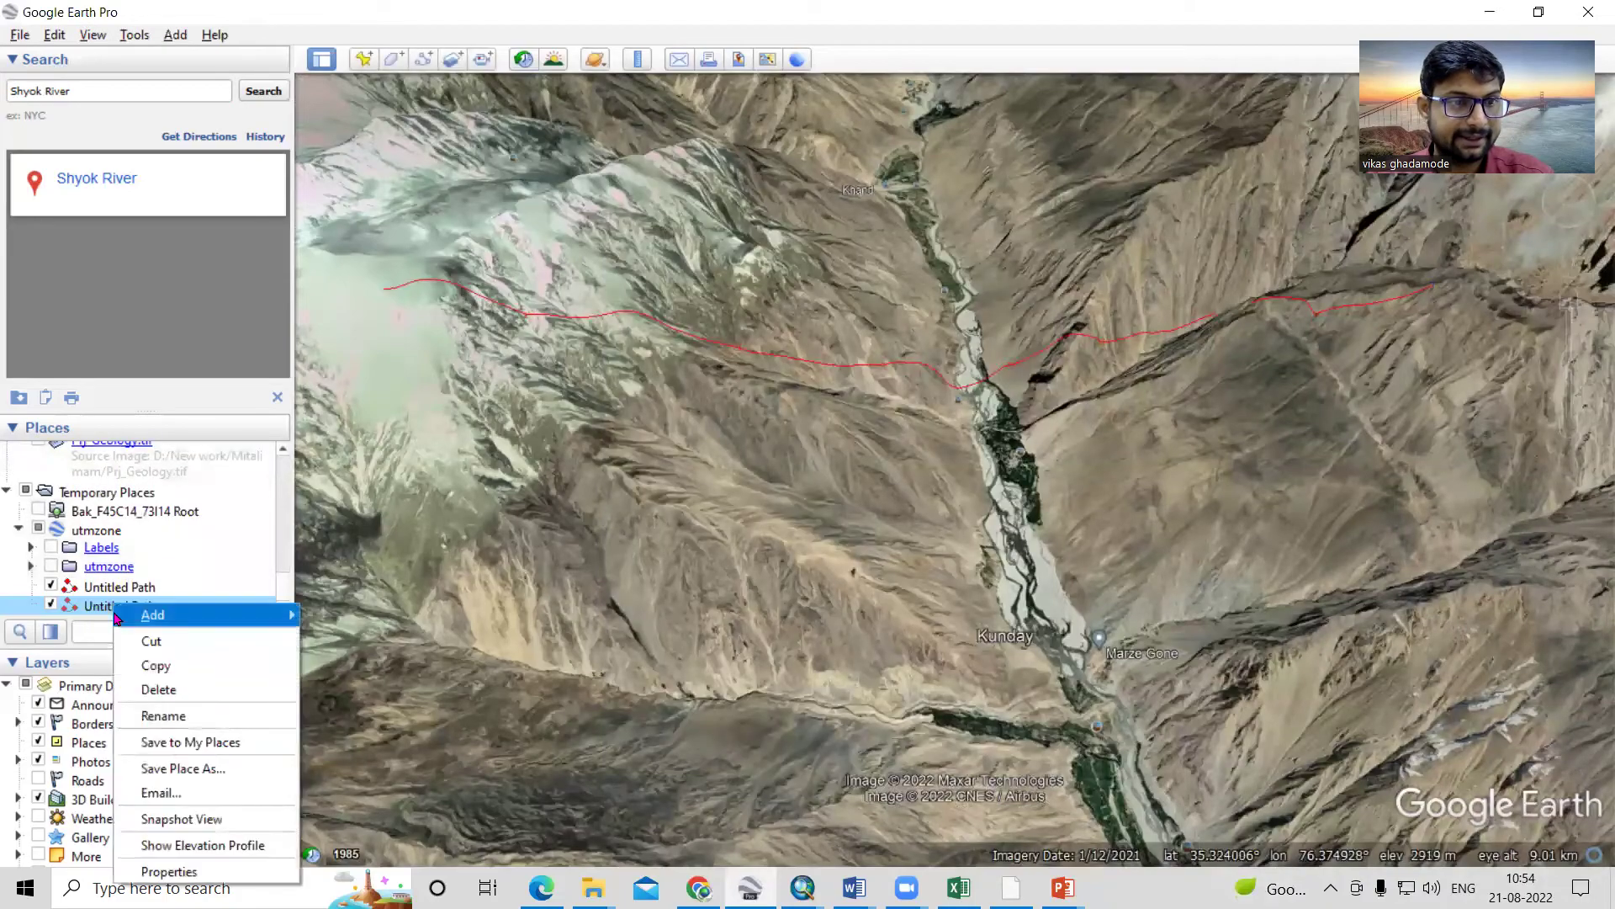
left_click(190, 846)
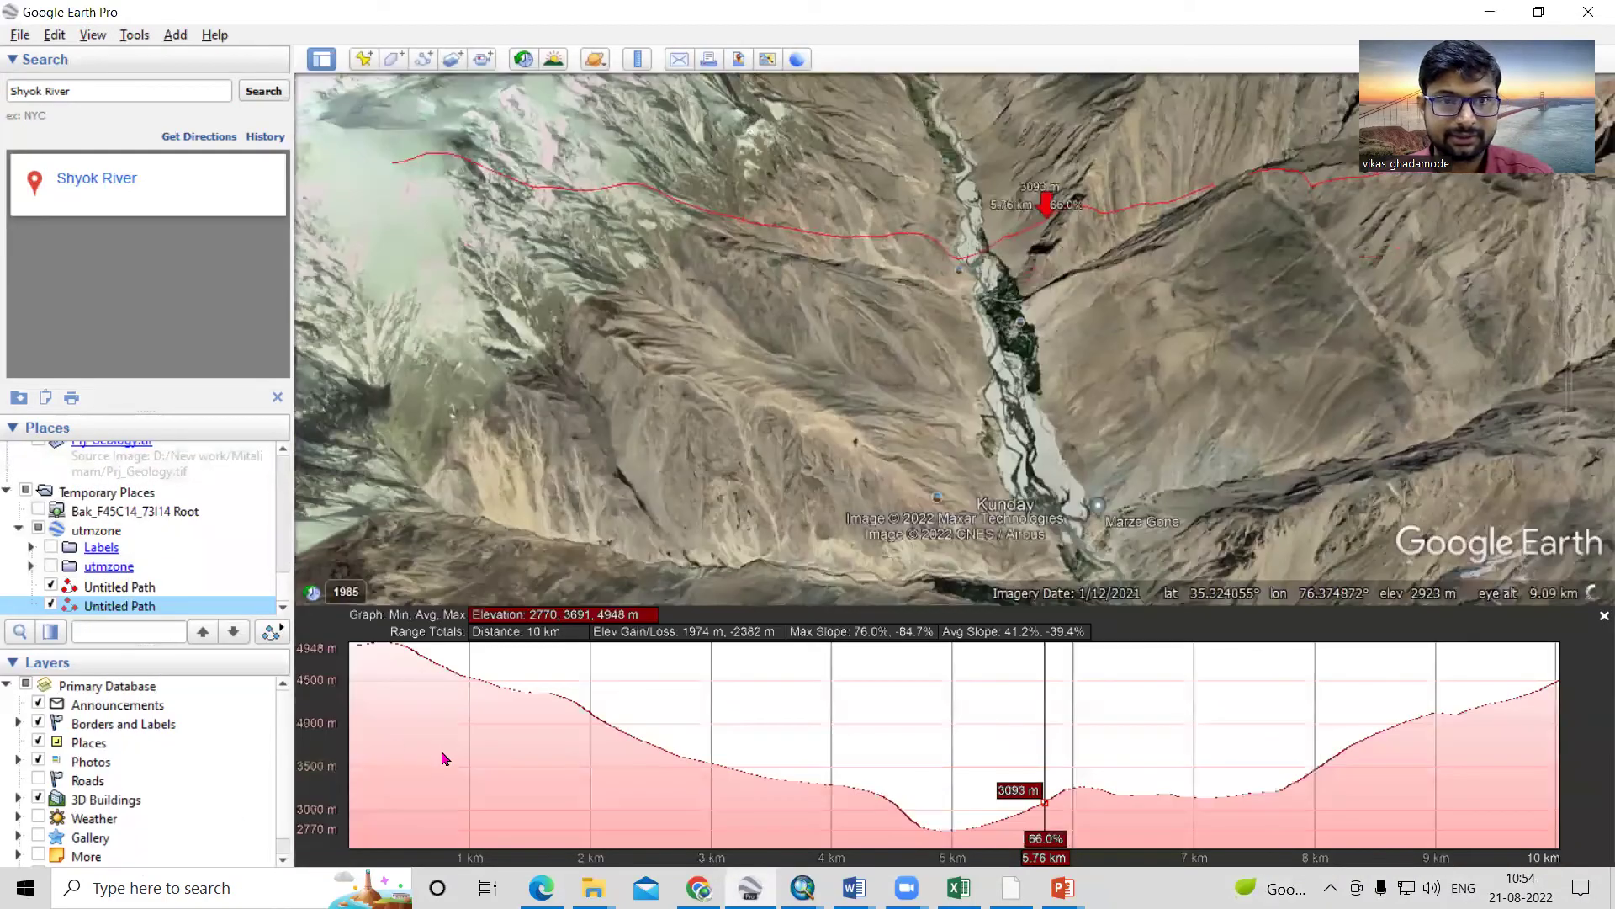